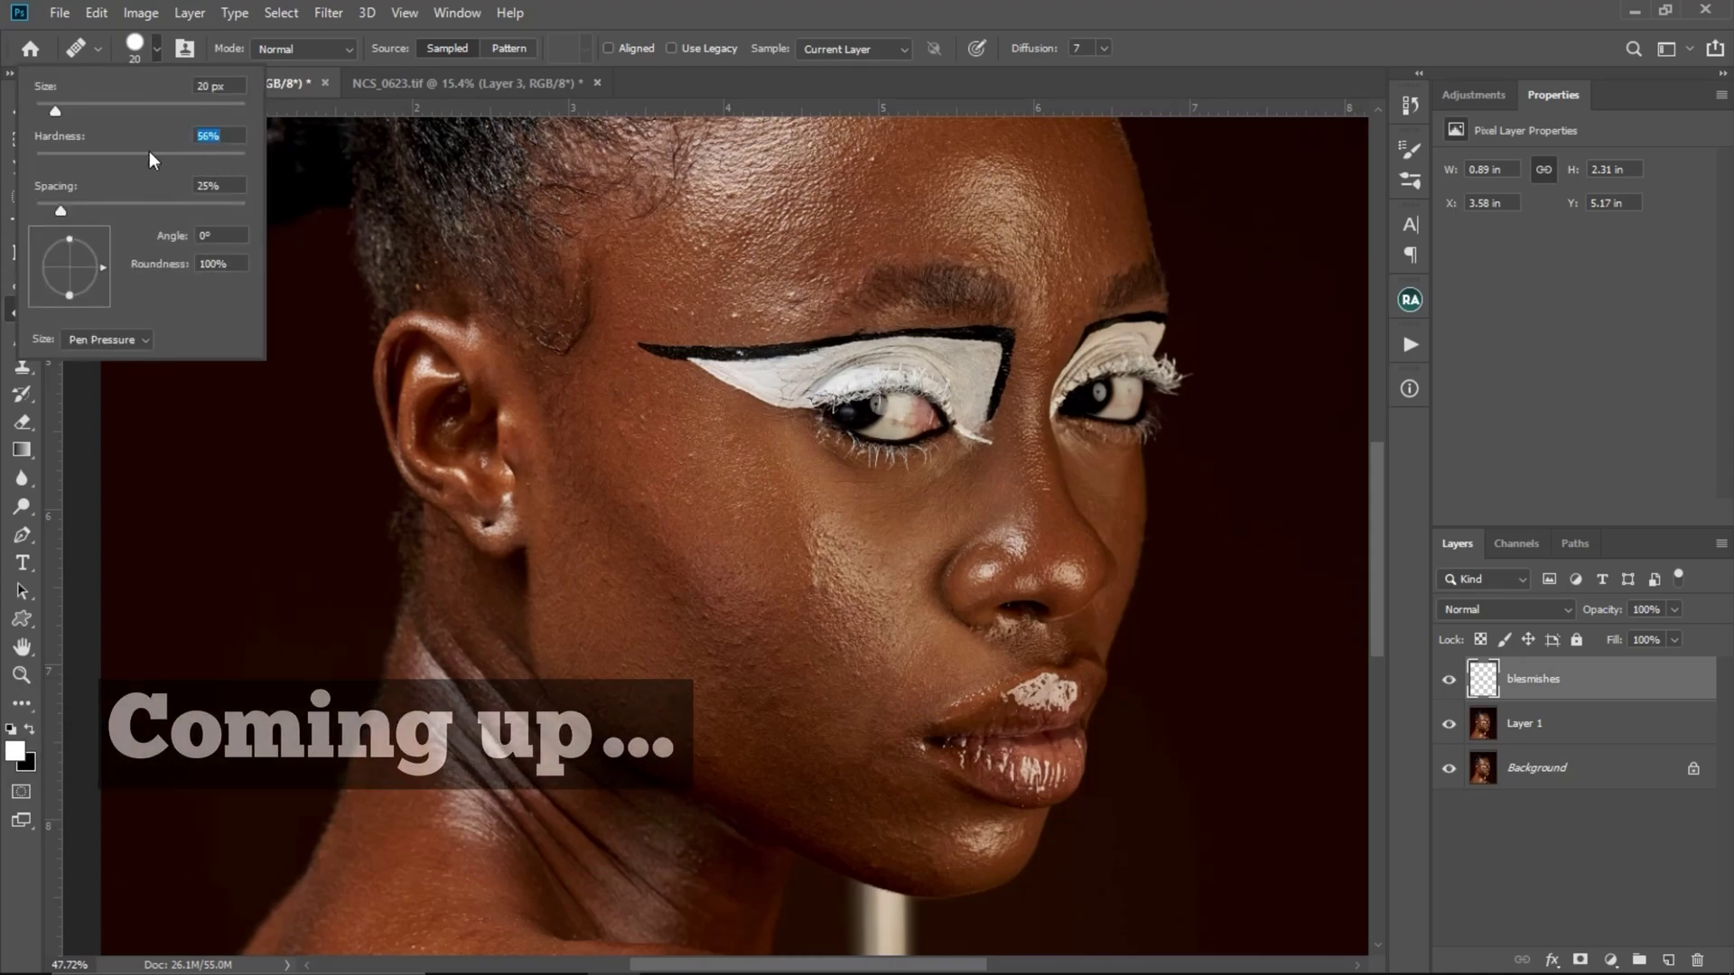
Step: Set the Healing Brush blending mode to Normal and its source to Sampled
left_click(312, 47)
left_click(316, 68)
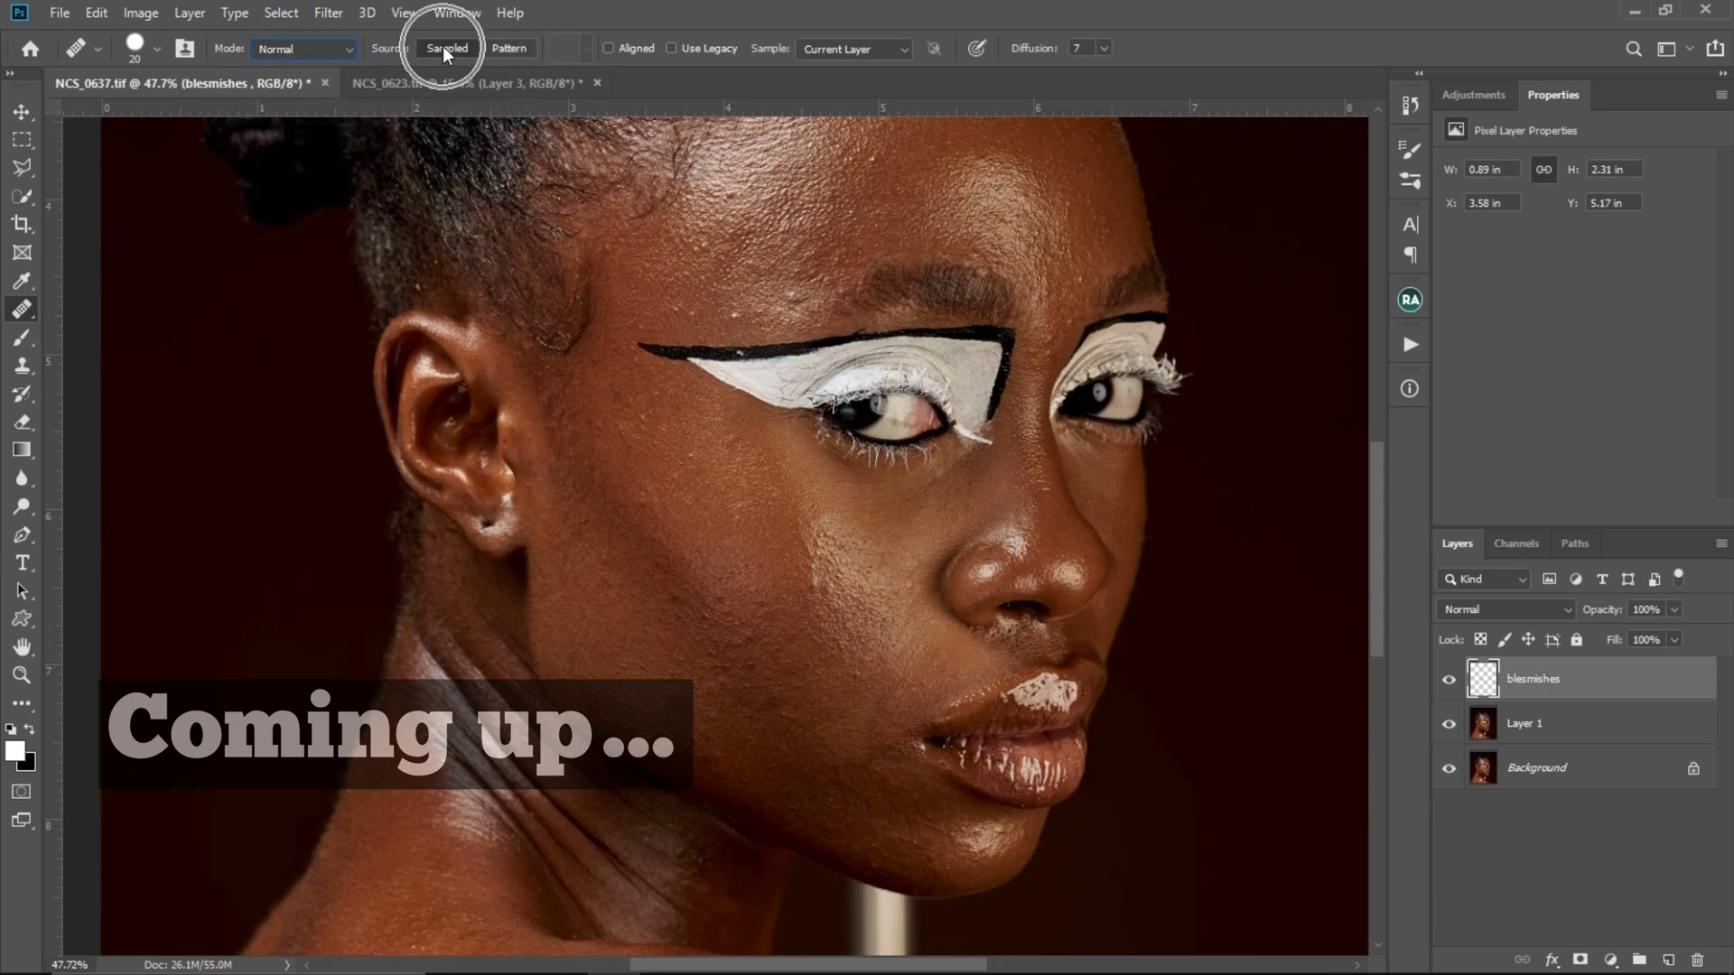
left_click(506, 50)
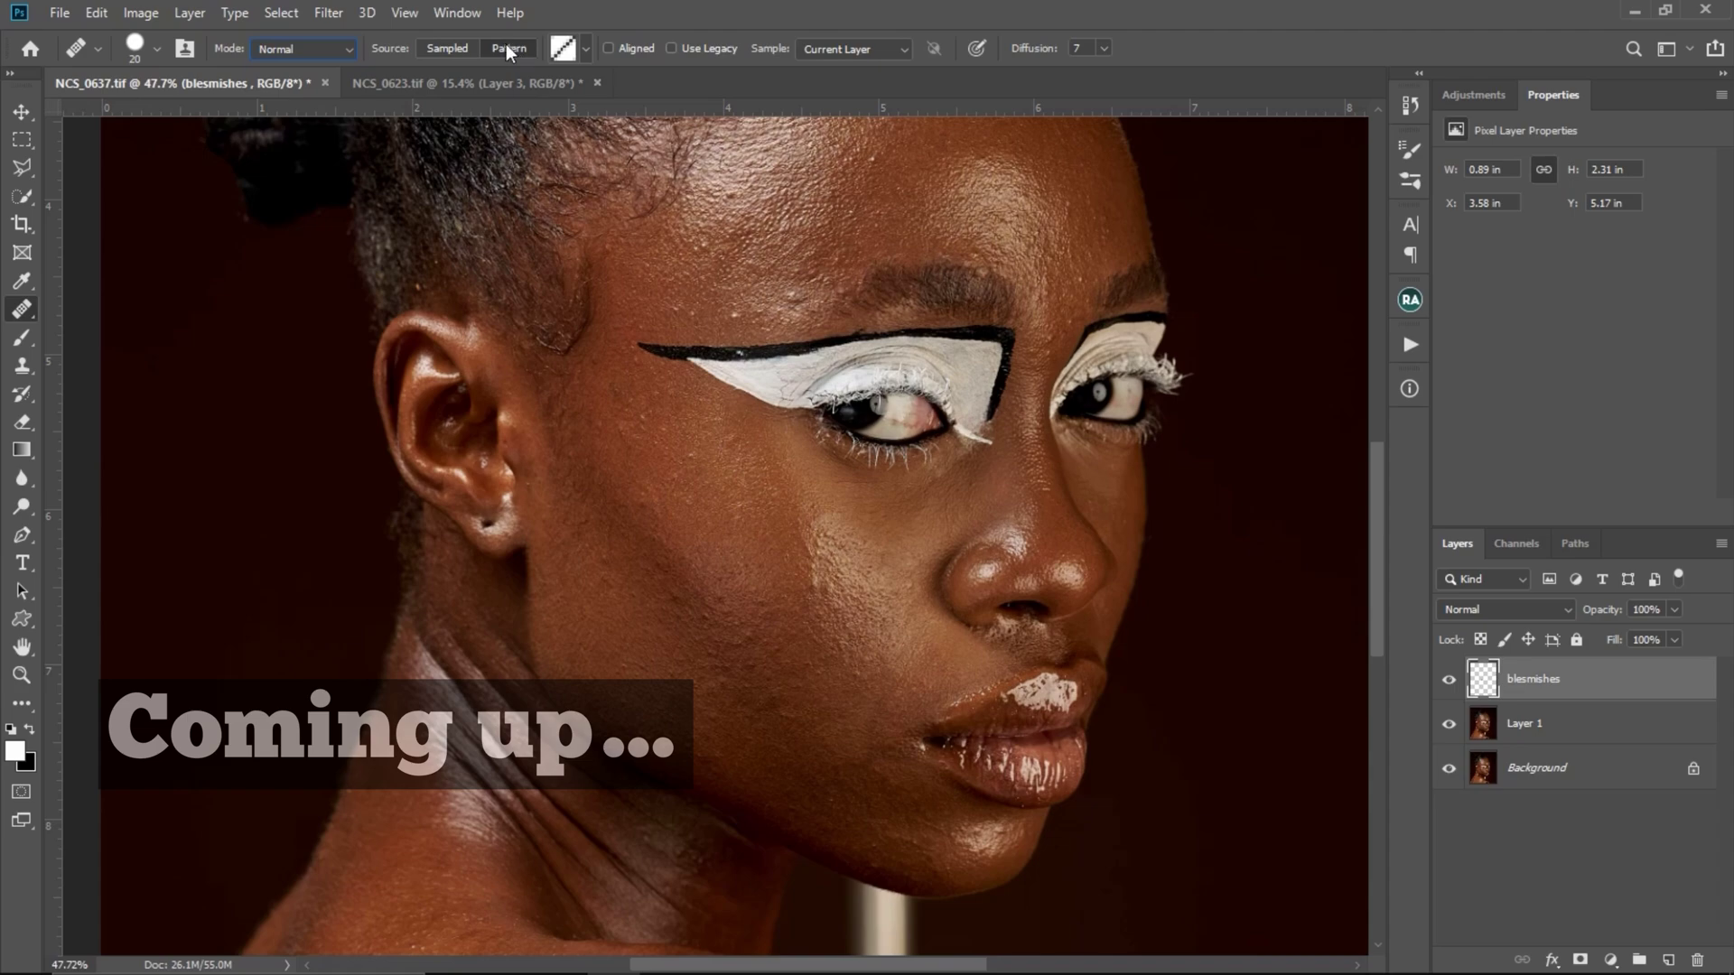
left_click(445, 50)
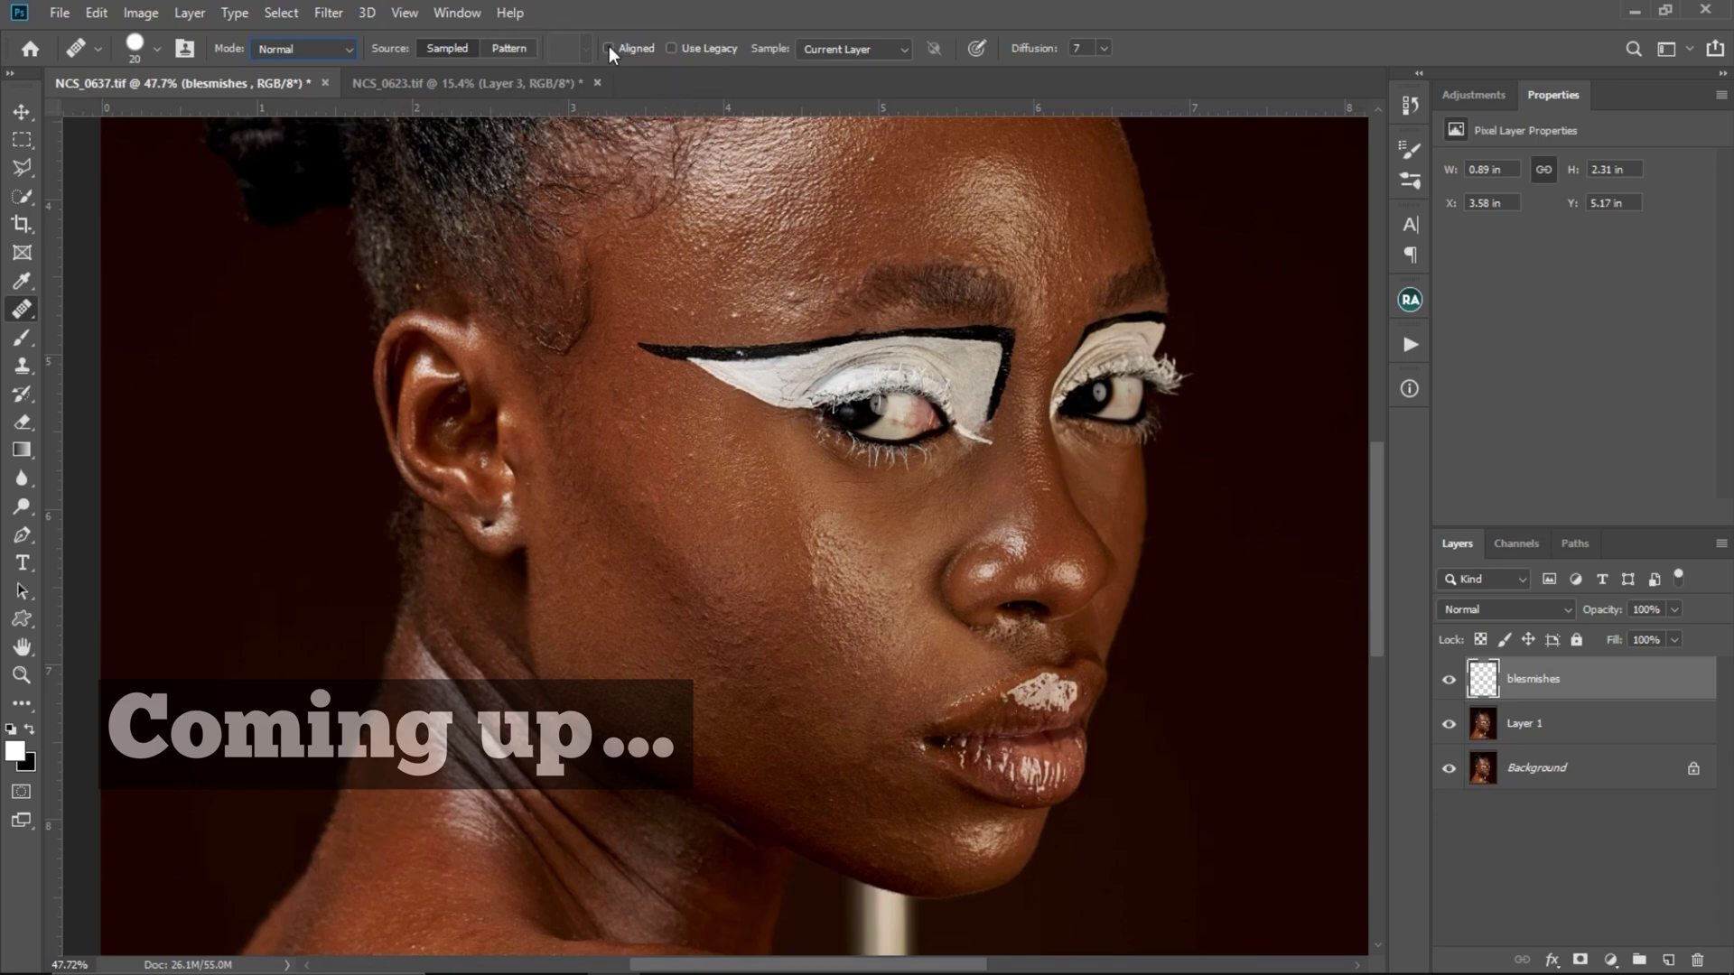
Step: Set the Healing Brush to sample from Current & Below
left_click(669, 48)
left_click(851, 49)
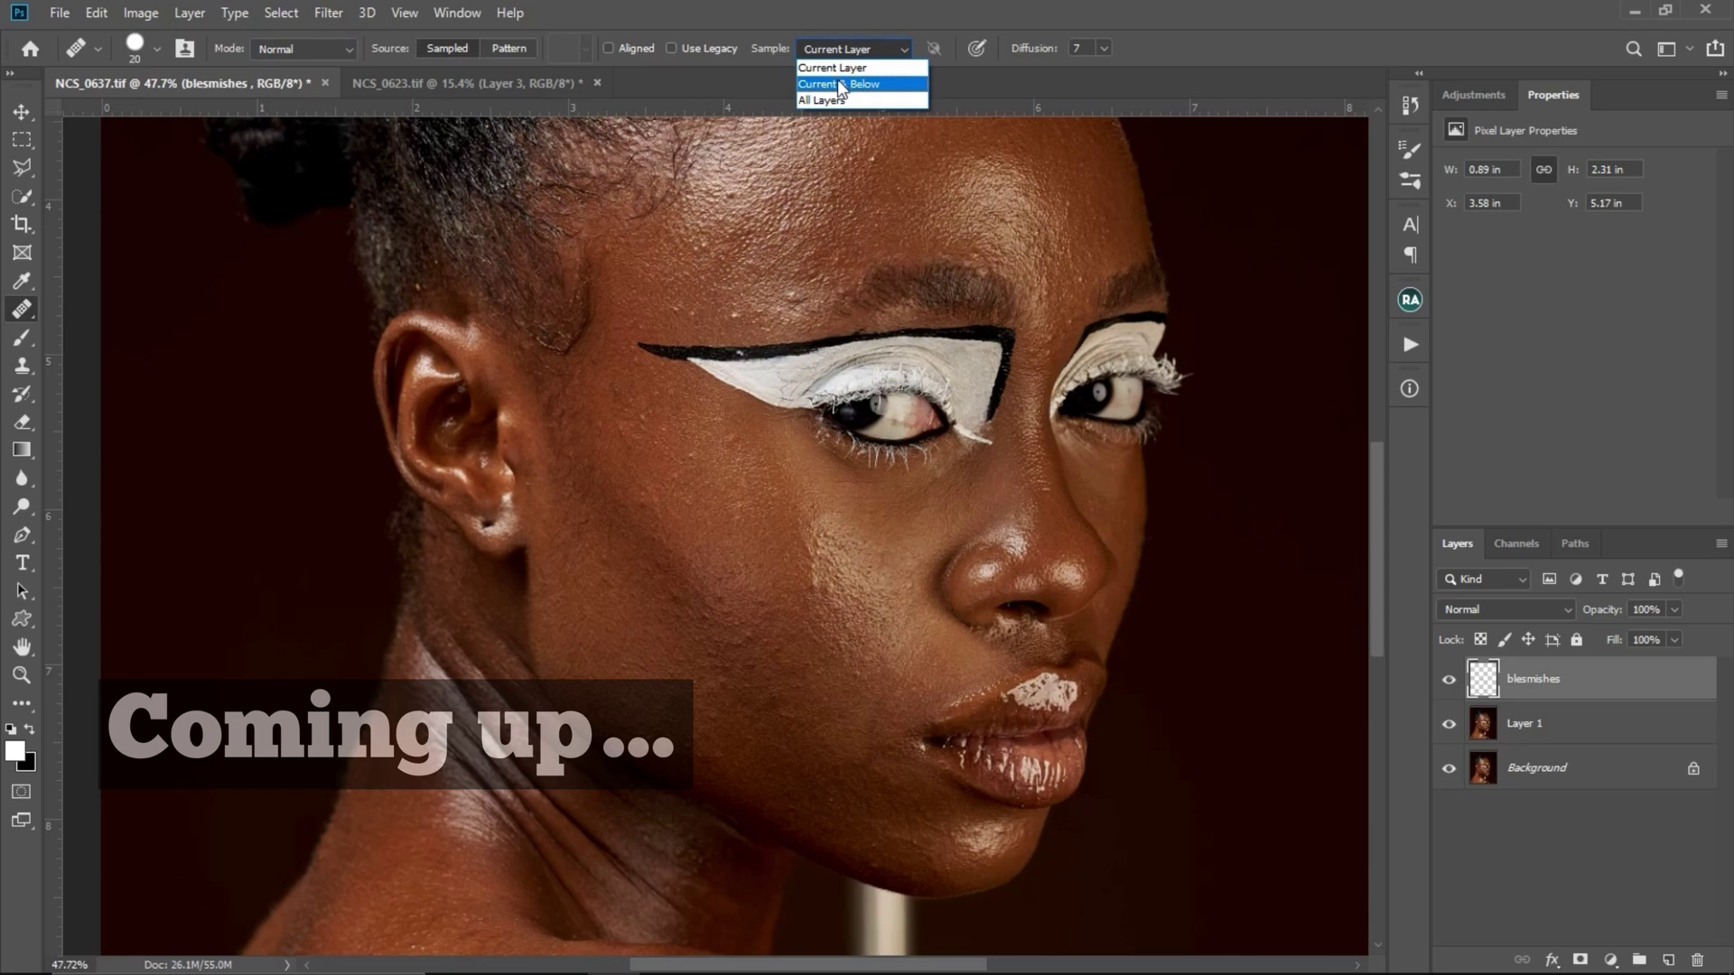
left_click(845, 49)
left_click(844, 48)
left_click(843, 68)
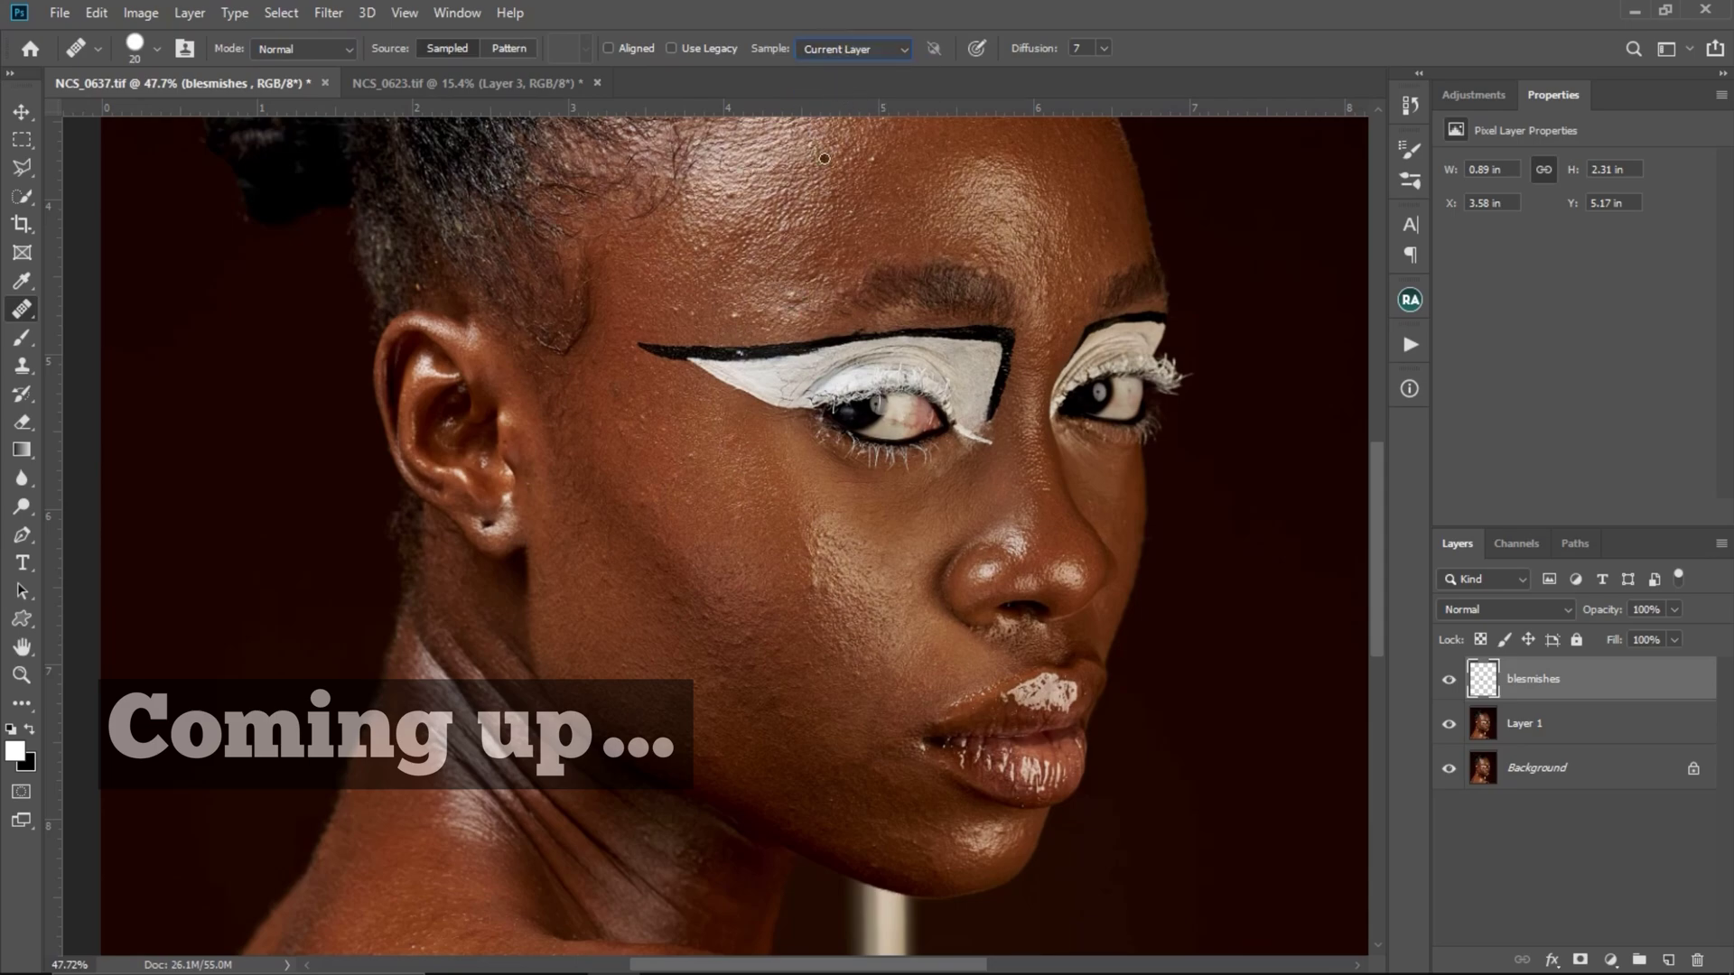
left_click(847, 49)
left_click(853, 84)
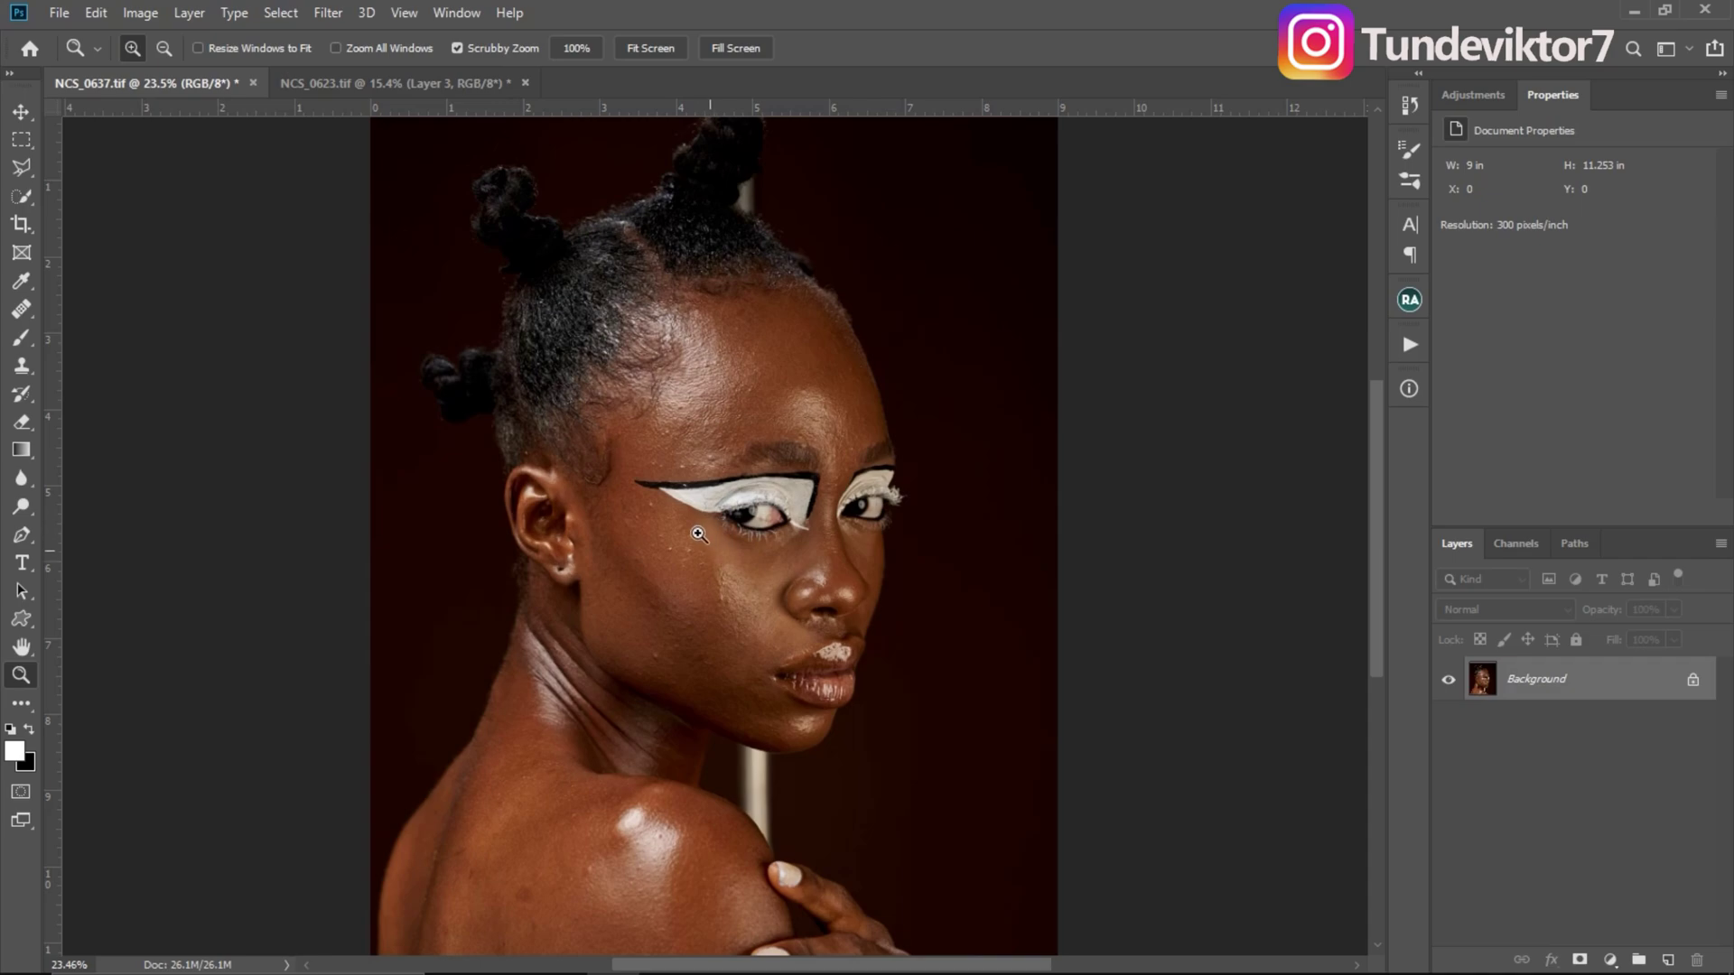
Step: Duplicate the Background layer of the portrait
left_click_drag(699, 533, 668, 591)
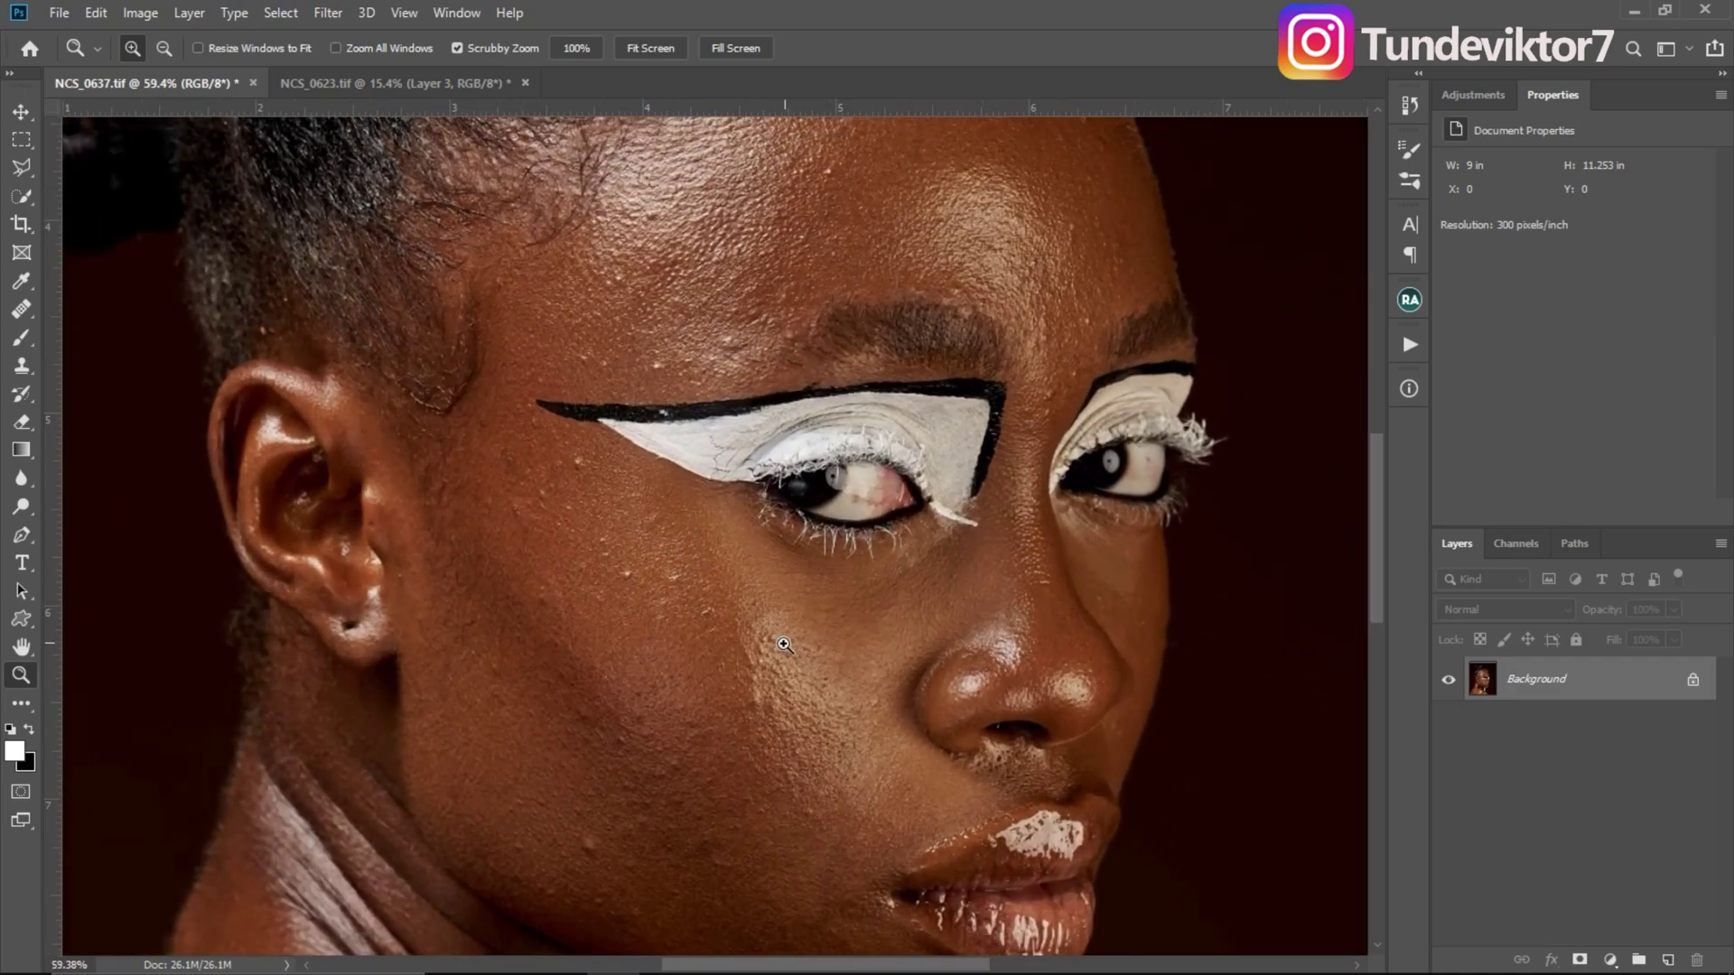
left_click_drag(781, 649, 764, 596)
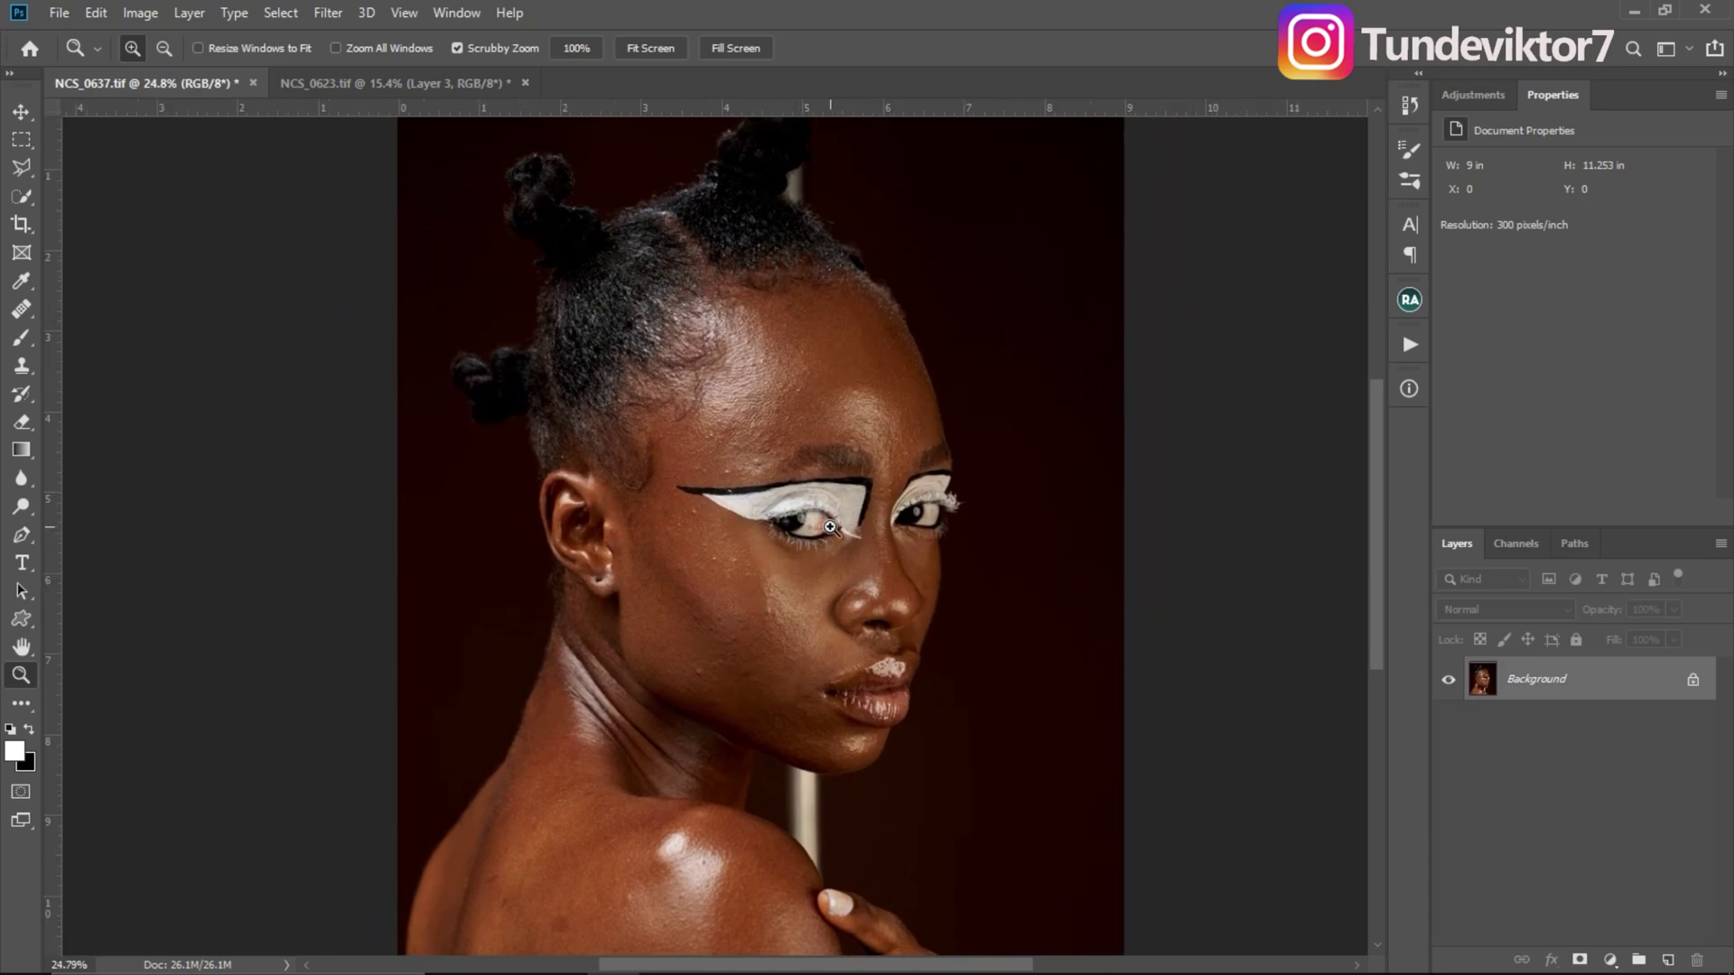
key("ctrl+j")
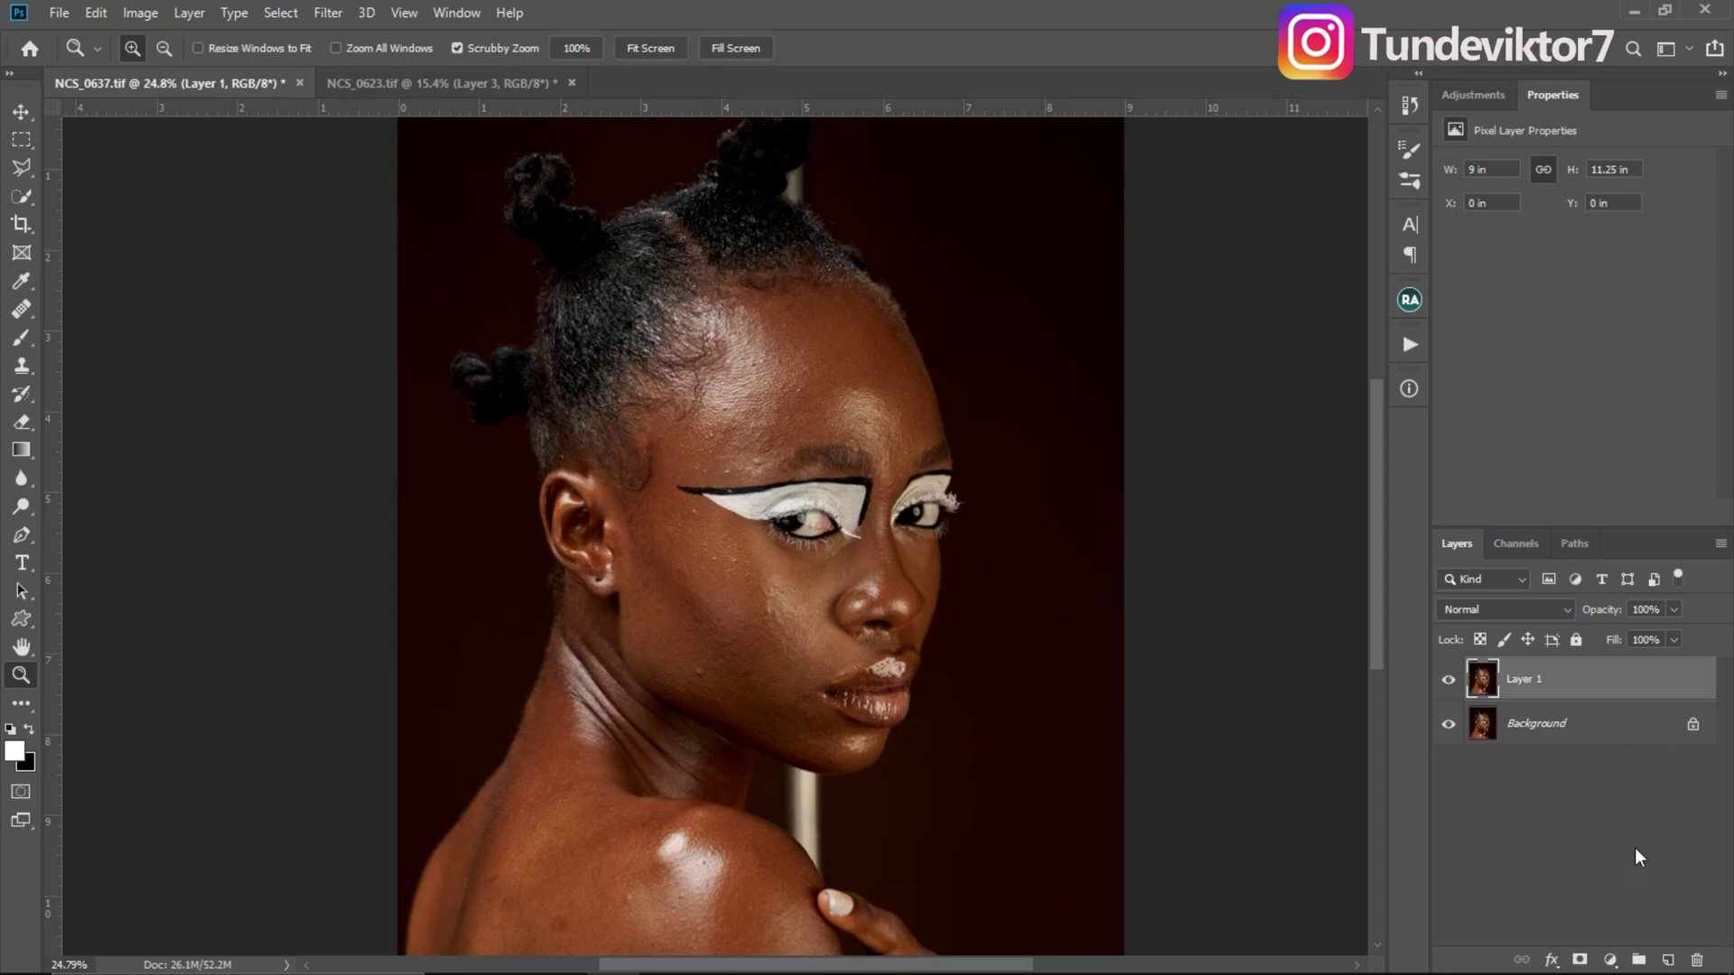
Step: Add a new empty layer above the duplicated portrait and name it "blesmishes"
left_click(1669, 962)
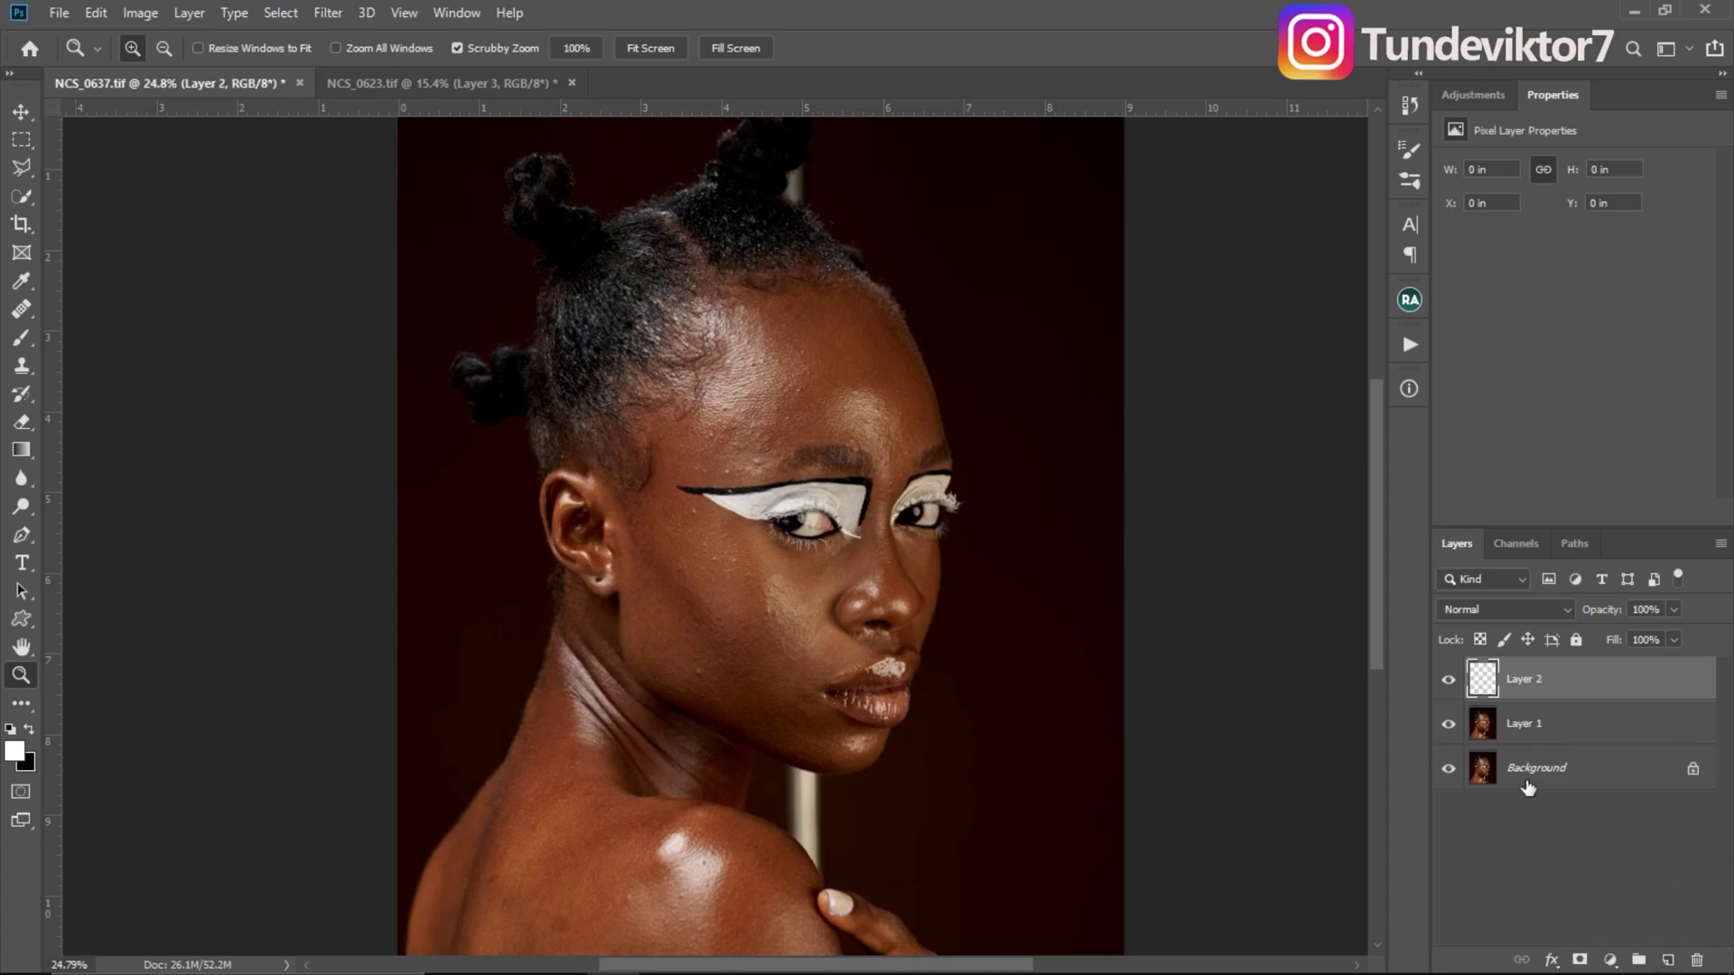
double_click(1524, 682)
key("Return")
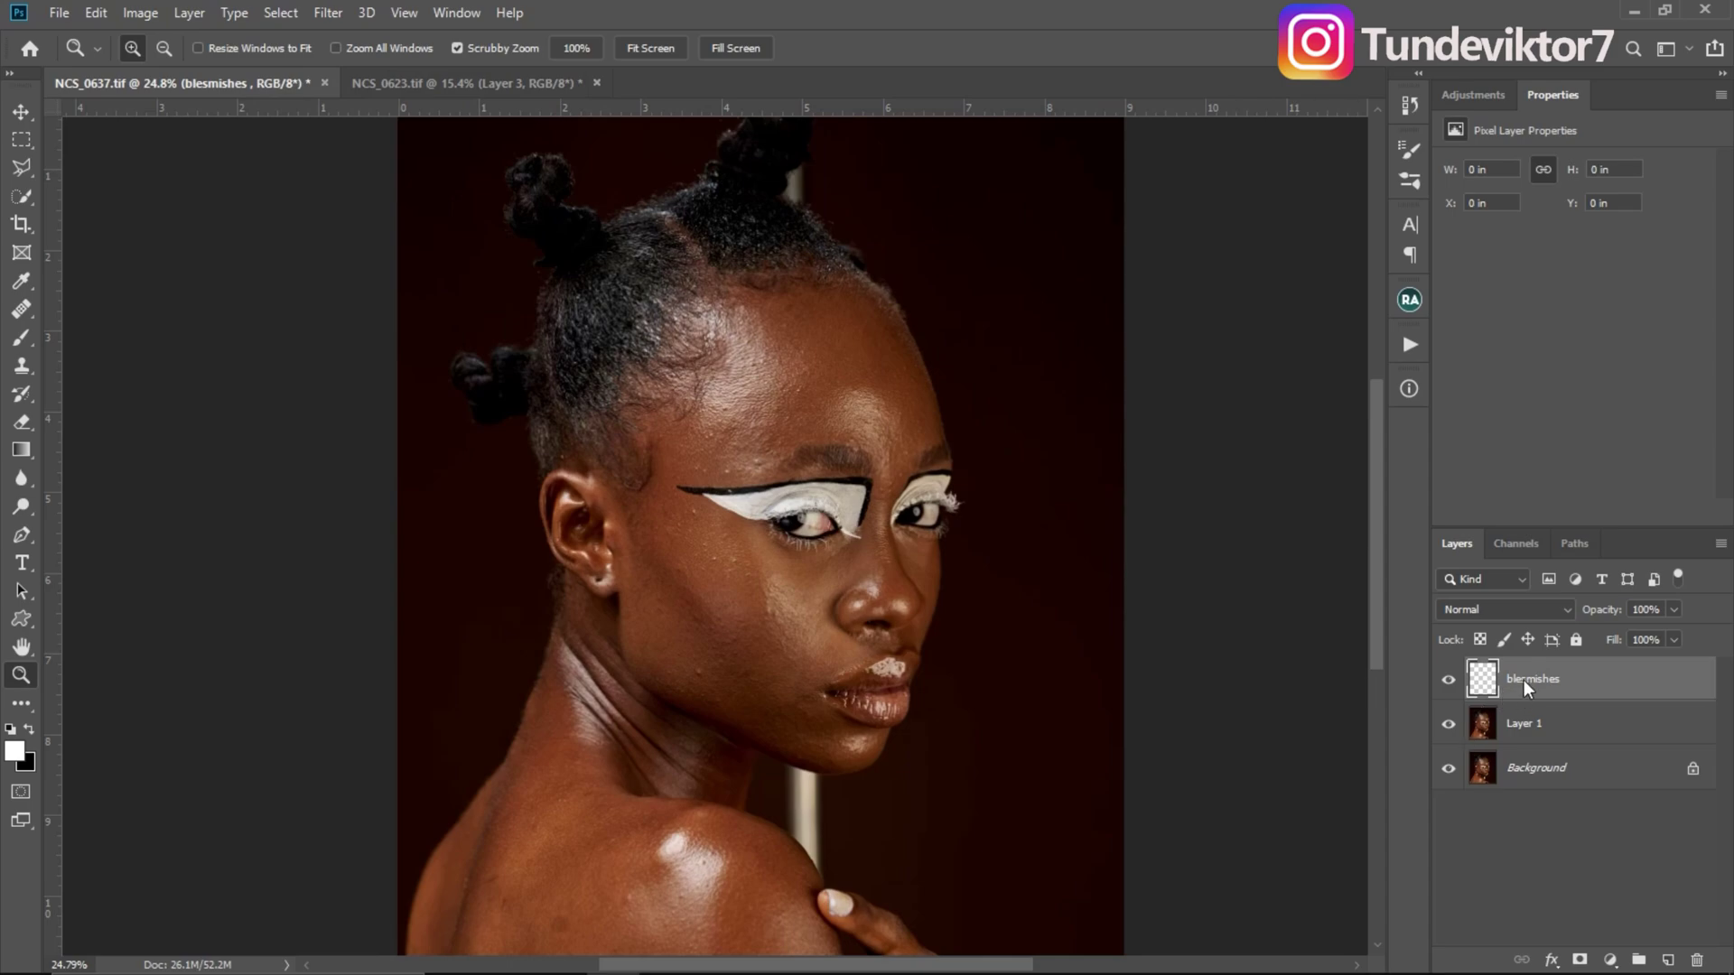
double_click(1525, 680)
left_click(1628, 692)
Step: Activate the Clone Stamp tool from the stamp tool group
left_click(21, 309)
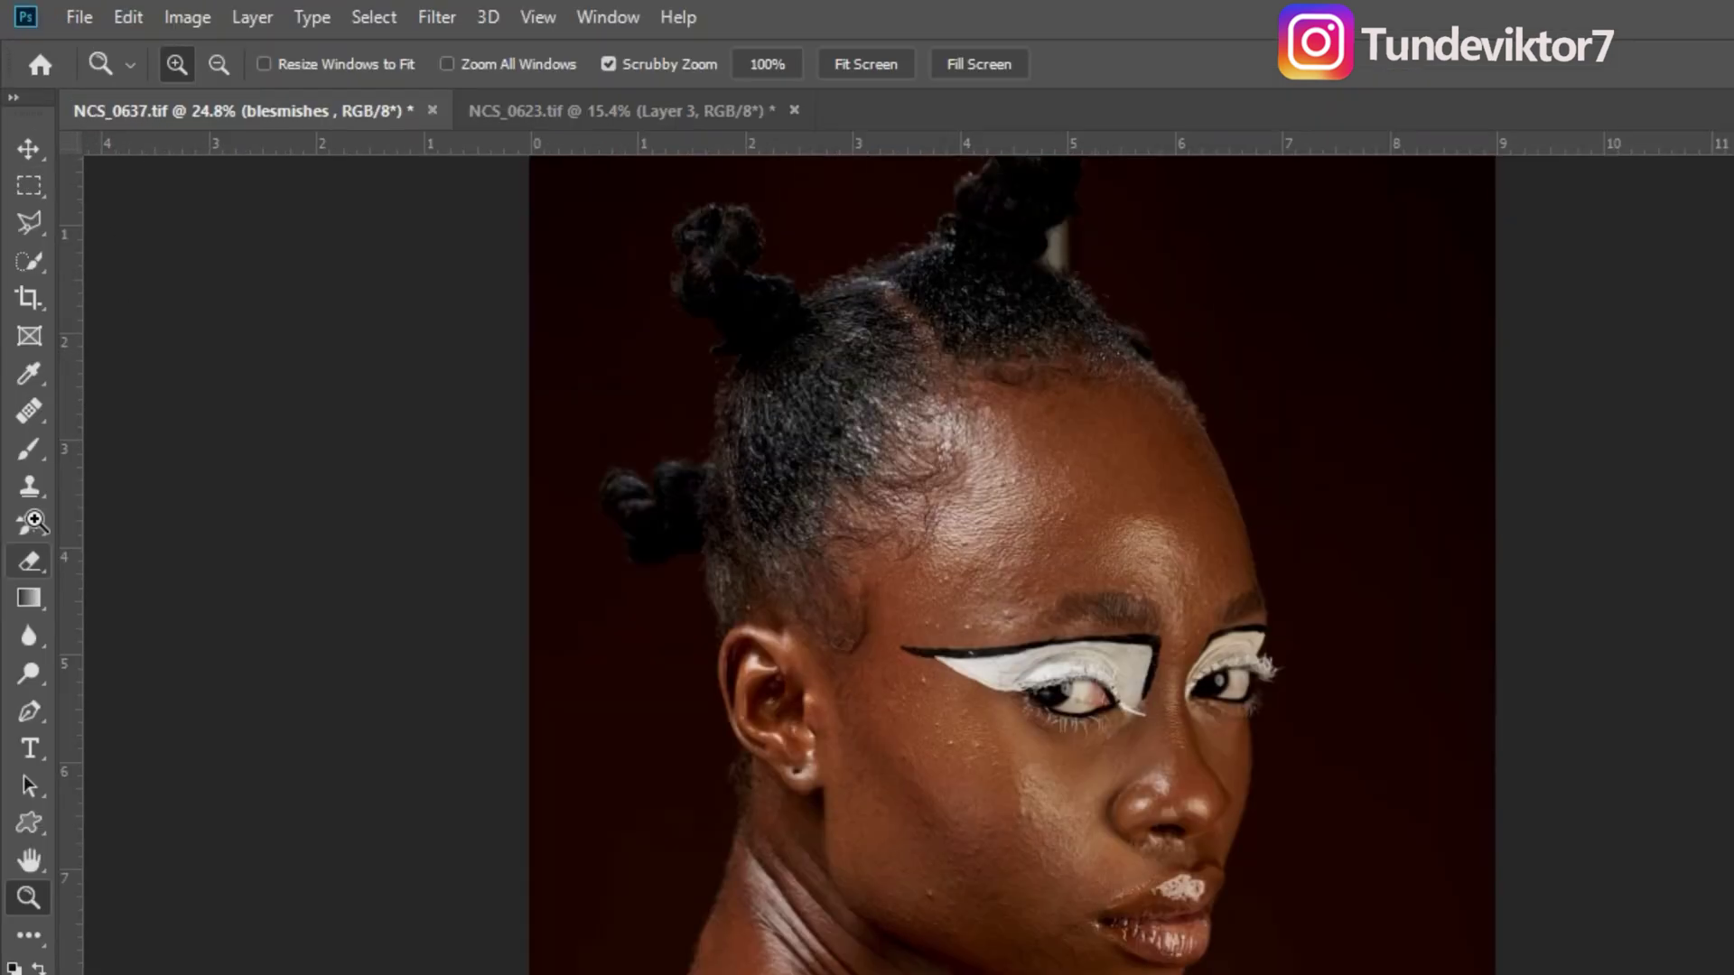
left_click(19, 366)
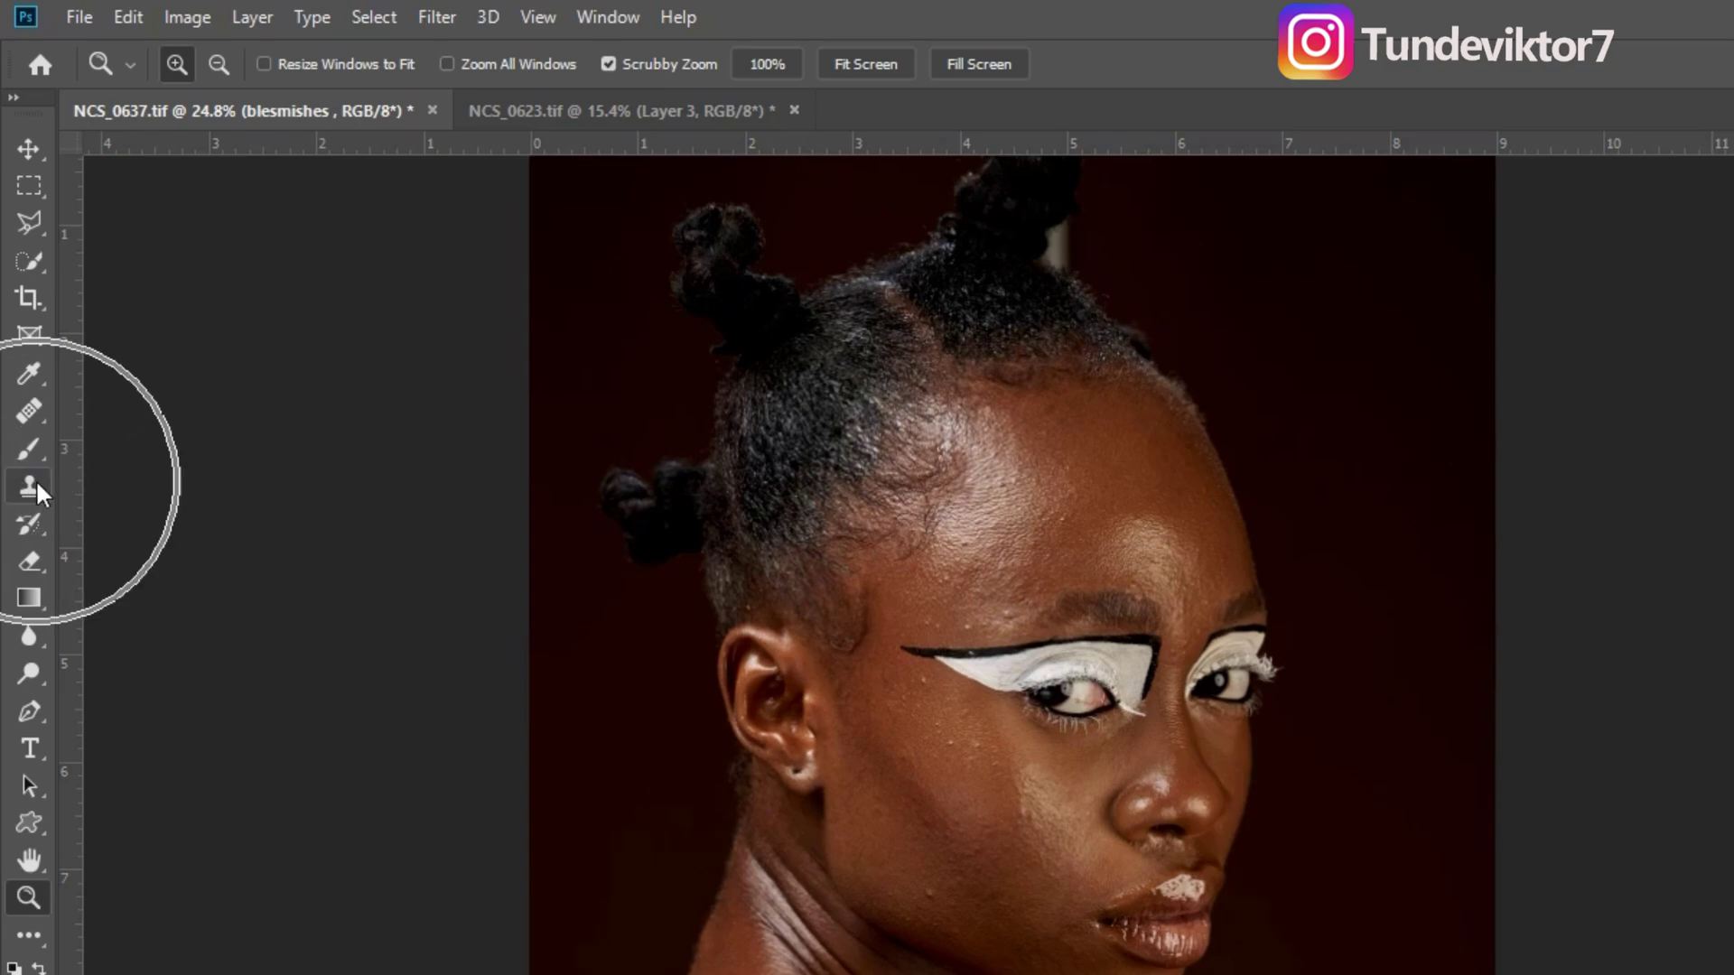
left_click(34, 482)
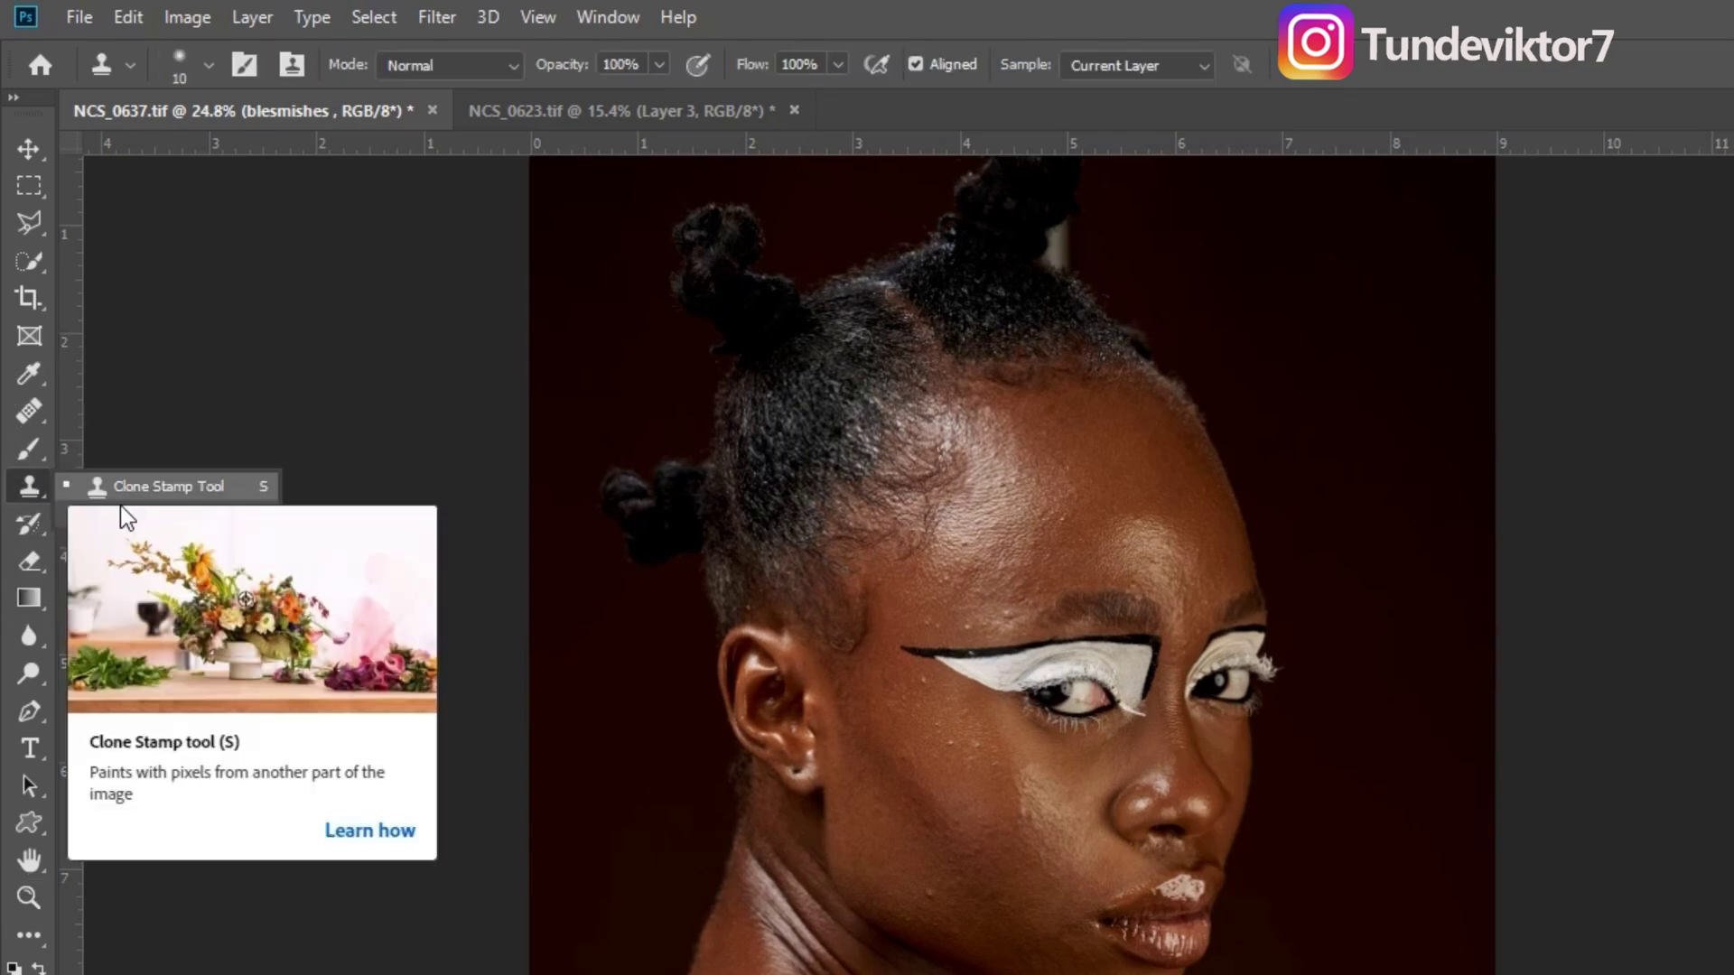
right_click(30, 486)
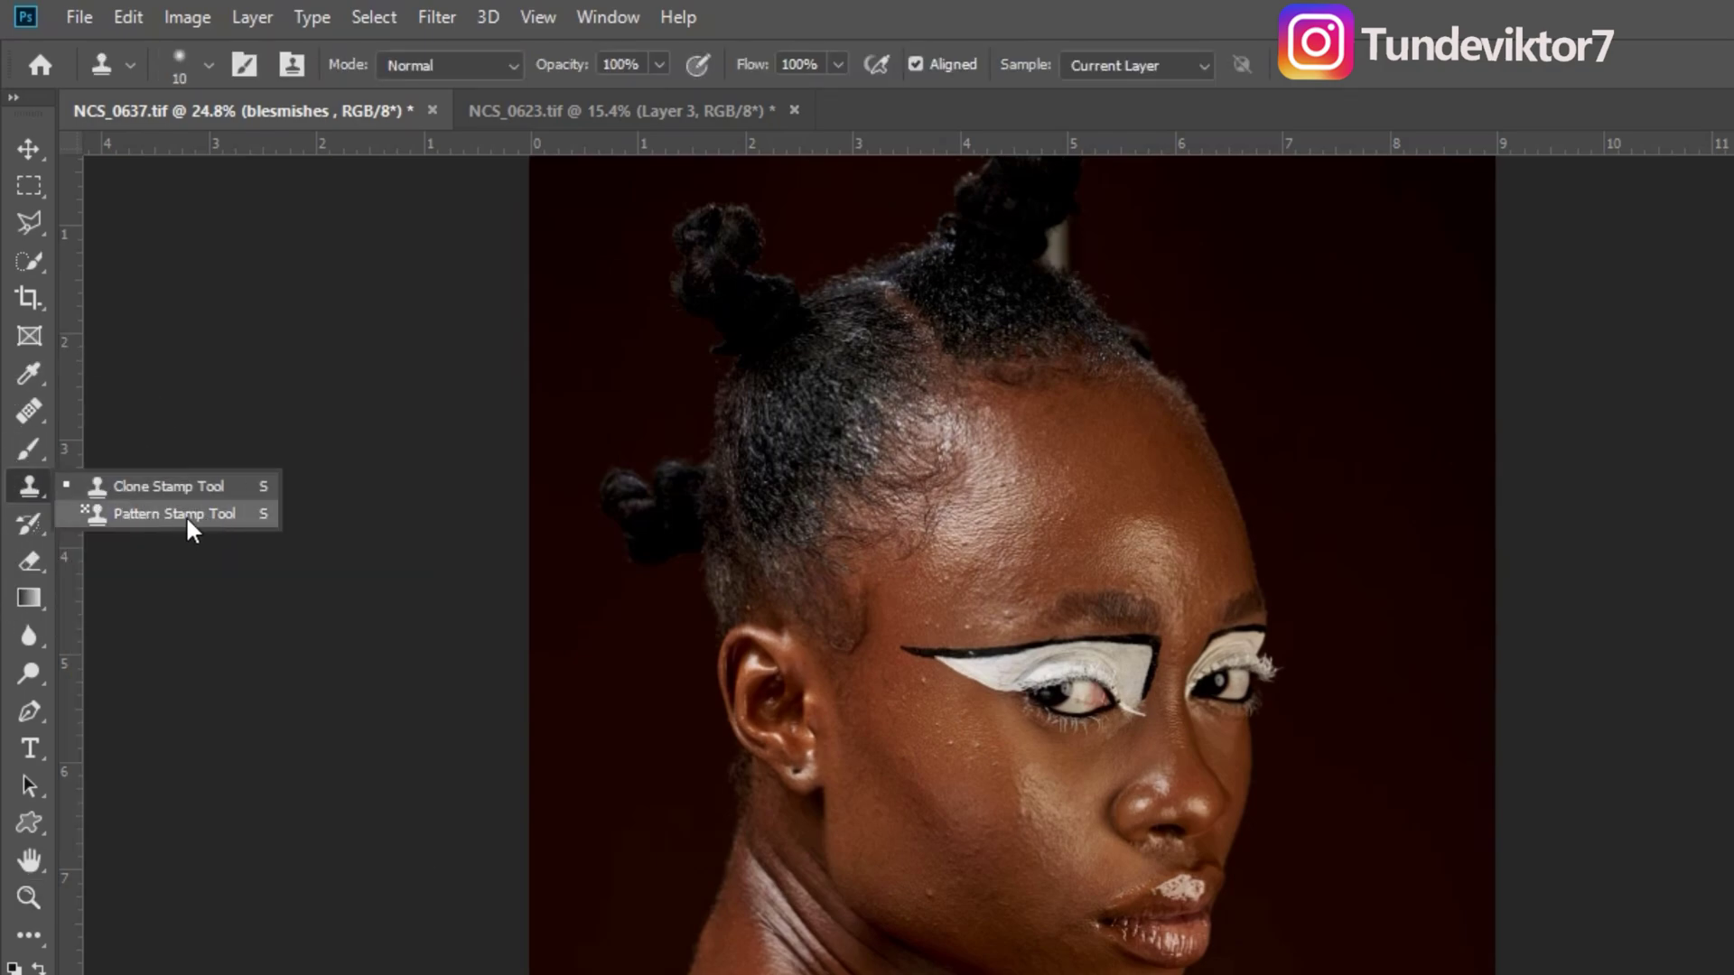
left_click(163, 486)
left_click(169, 485)
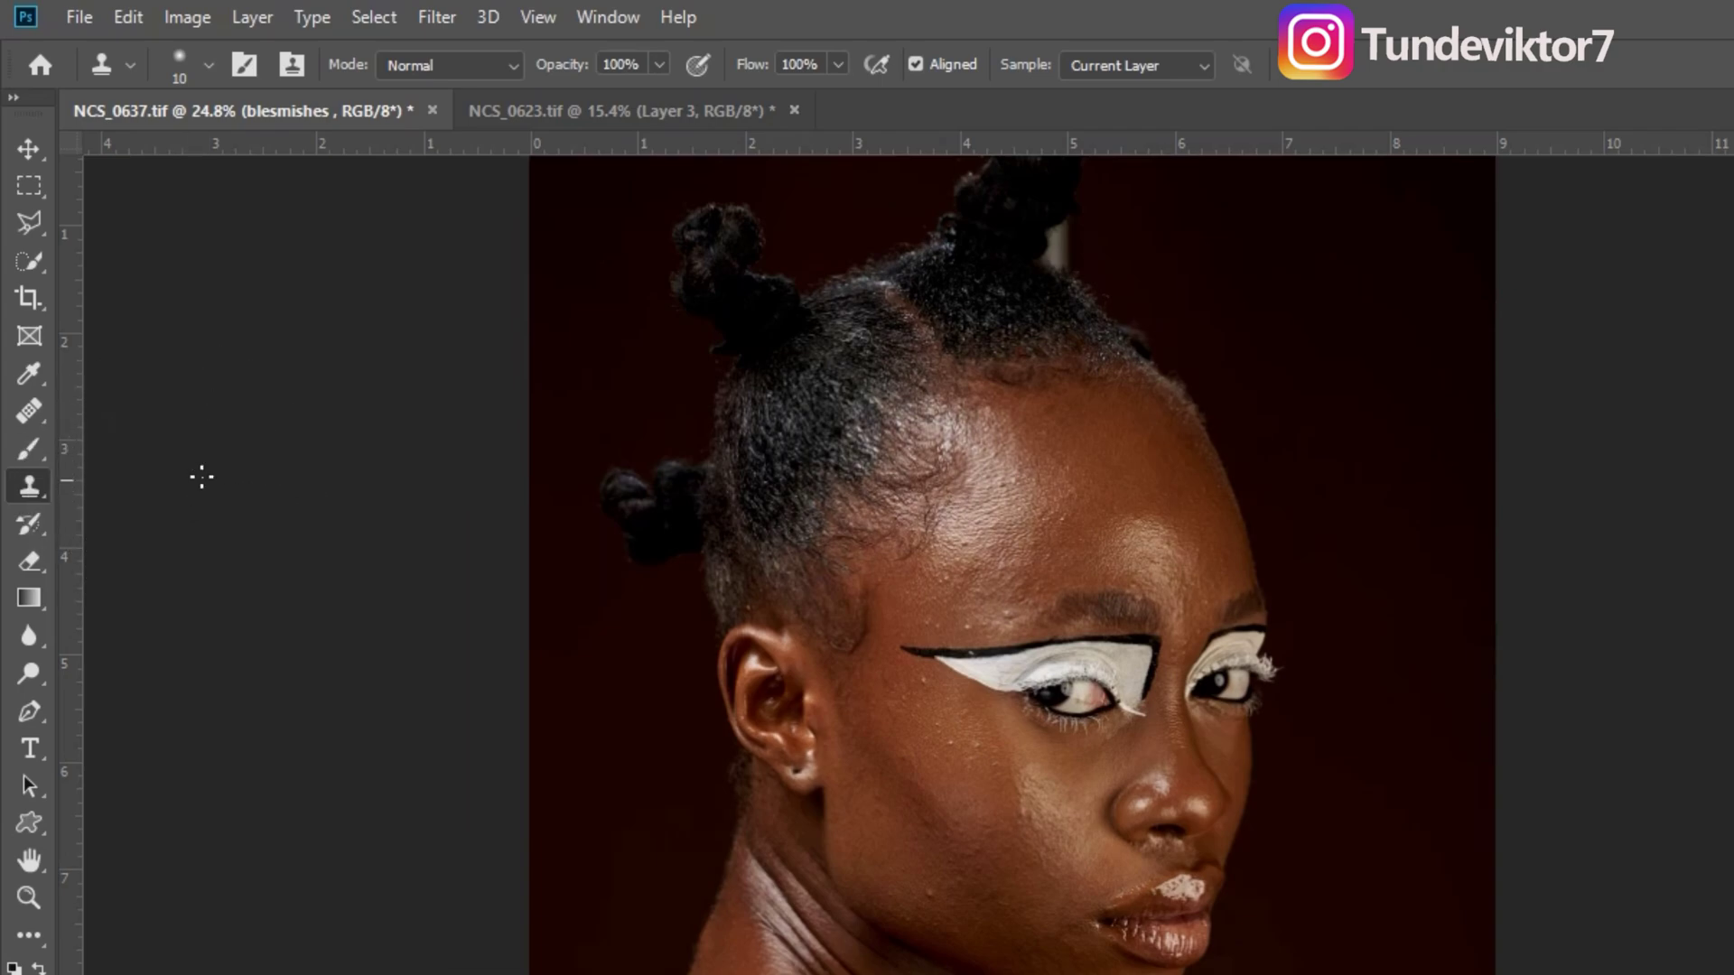
Step: Choose the Soft Round brush for the Clone Stamp
left_click(208, 67)
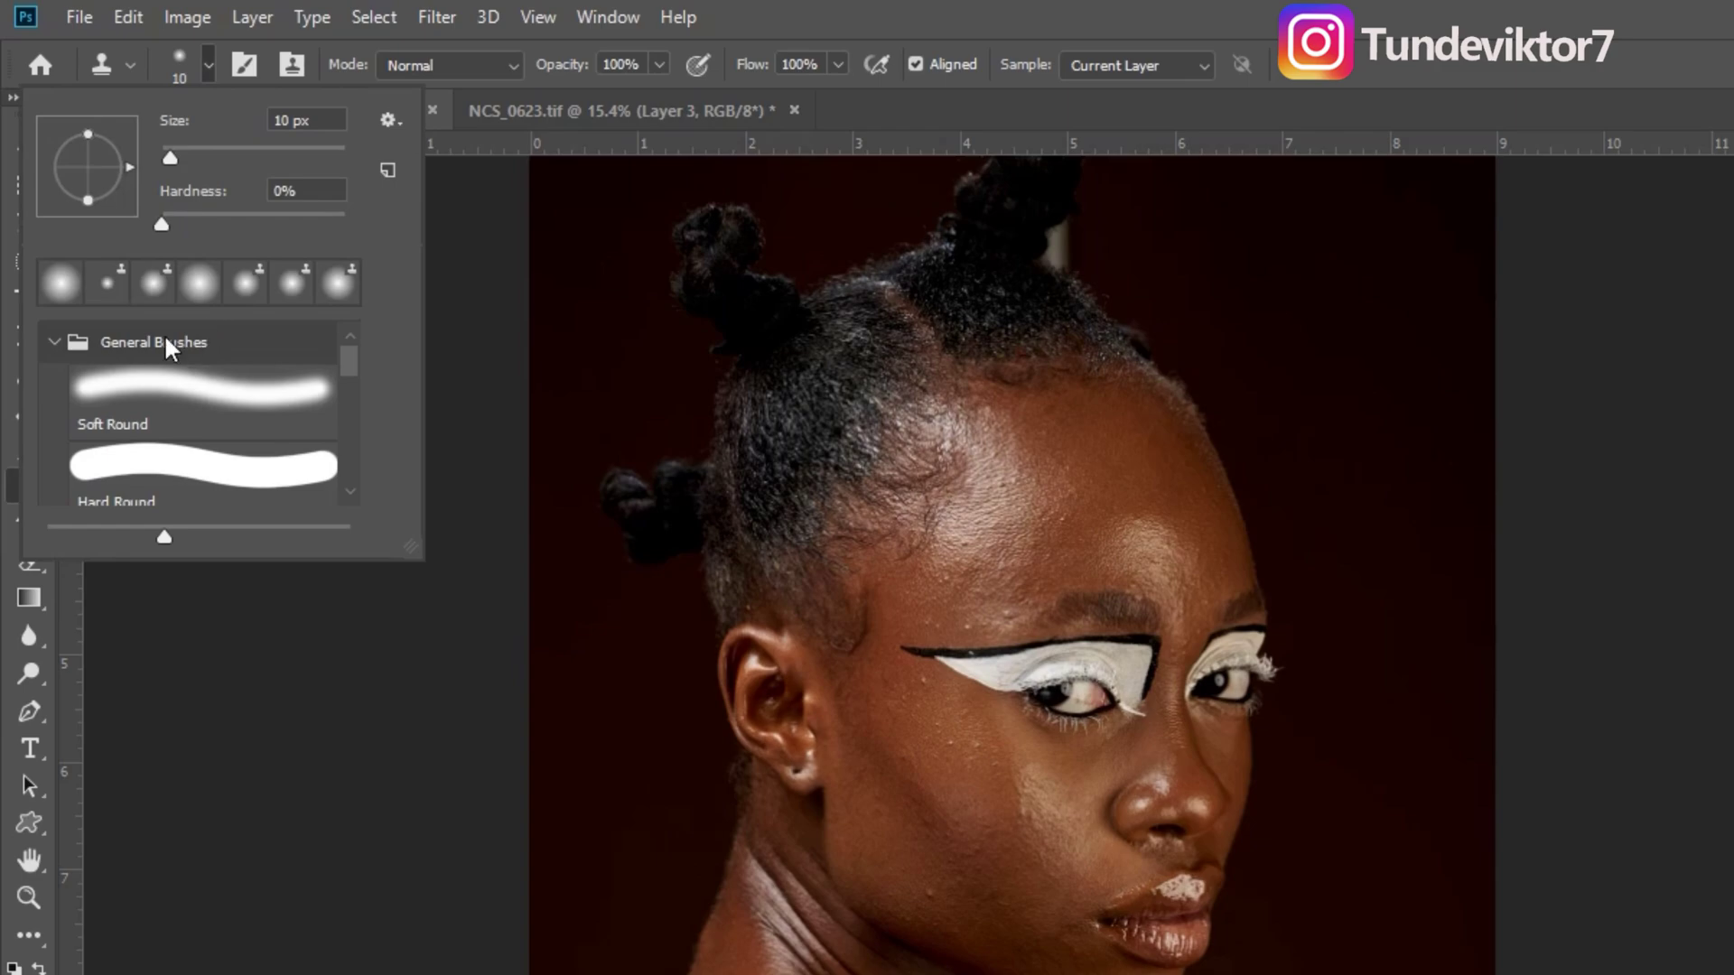
left_click(206, 400)
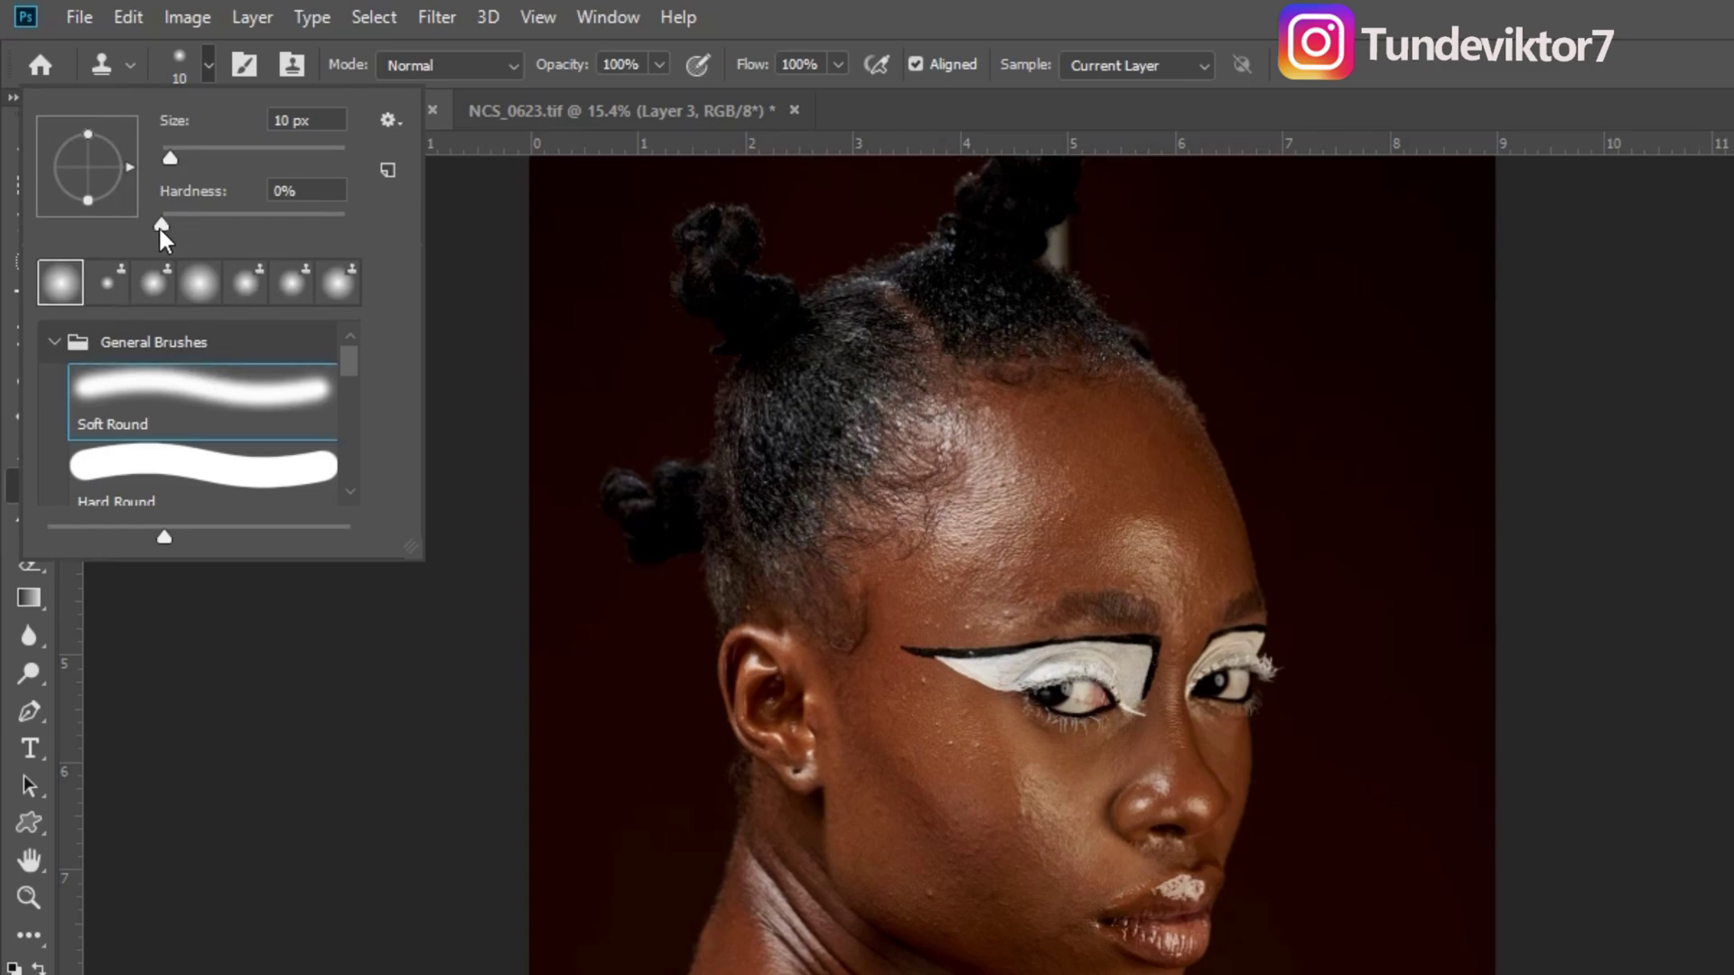
key("Return")
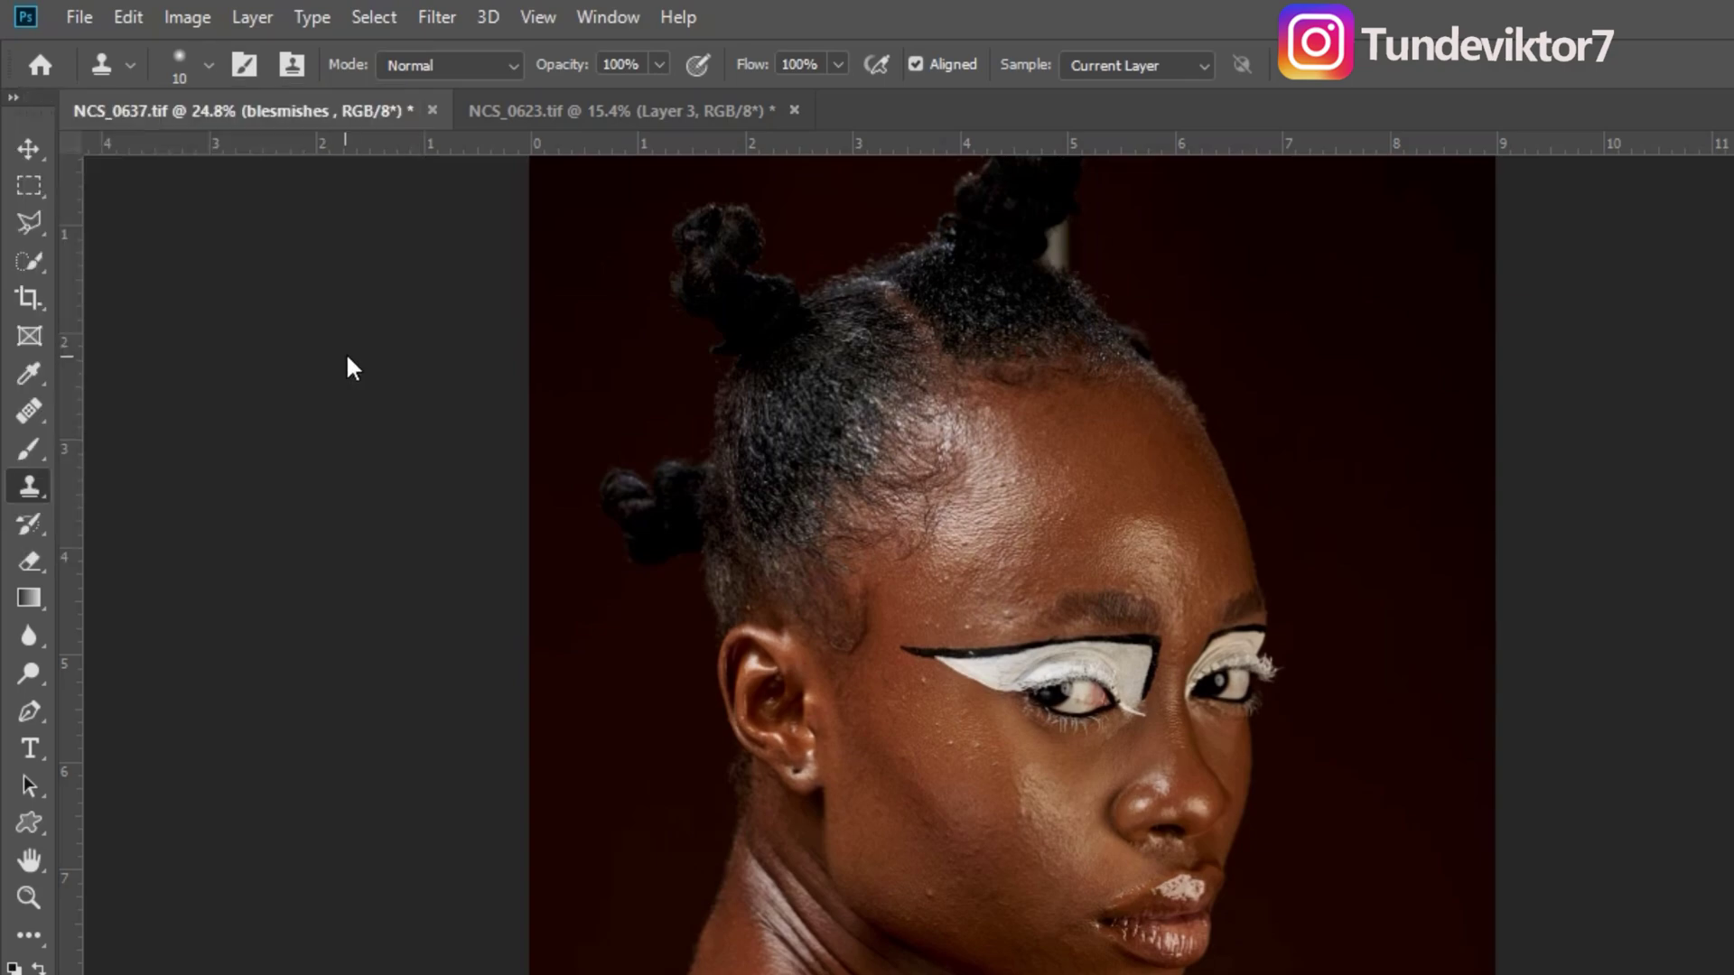
Step: Try Normal mode with Current & Below sampling for the Clone Stamp, and return the sampling to Current Layer
left_click(457, 65)
left_click(462, 78)
left_click(1140, 65)
left_click(1142, 110)
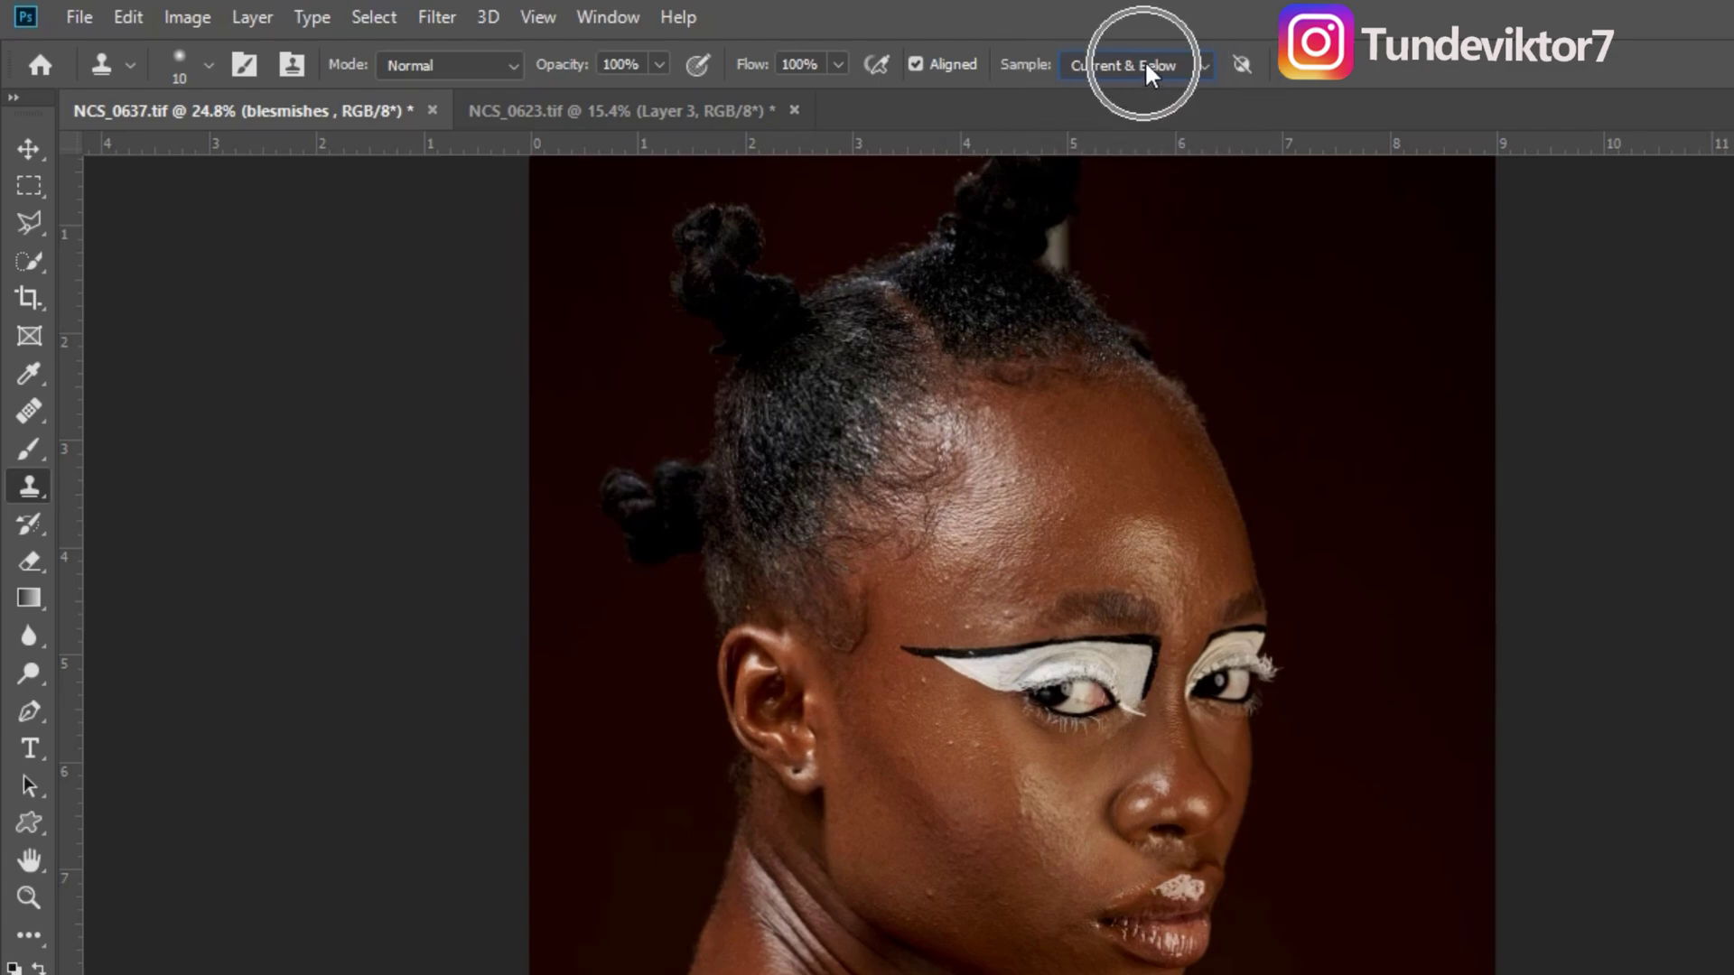
left_click(1145, 64)
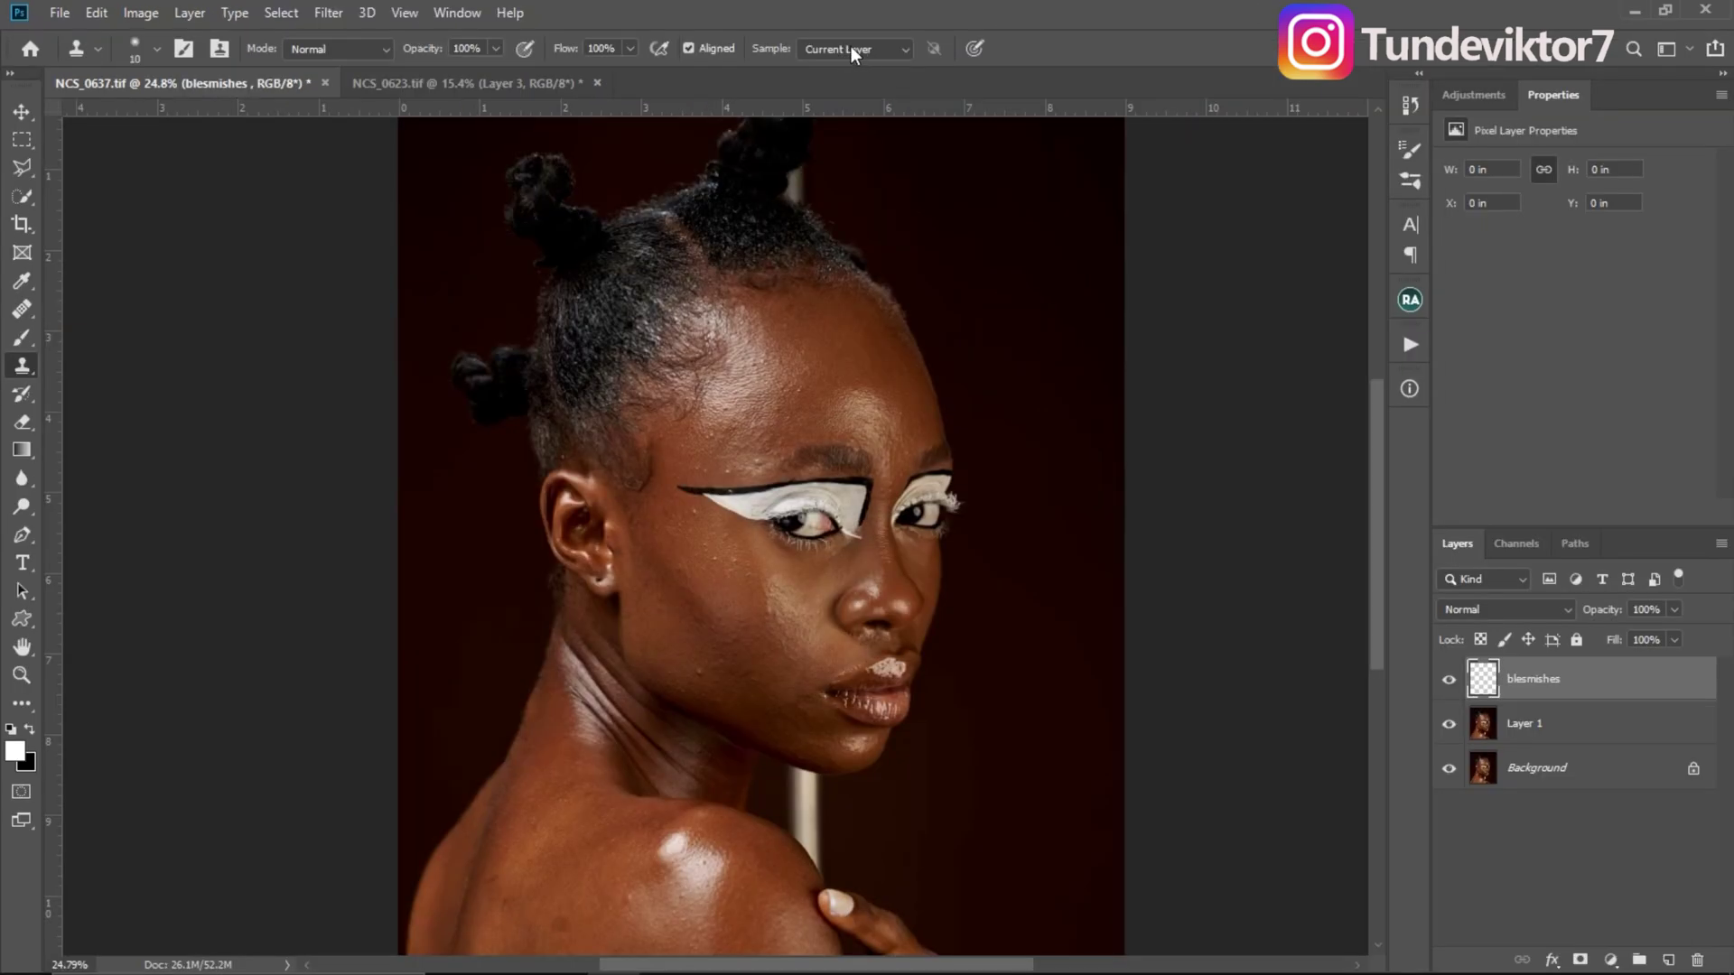
Step: Prepare the Clone Stamp for retouching the cheek with a 35 px brush and sampling from Current & Below
key("z")
left_click_drag(732, 688, 778, 697)
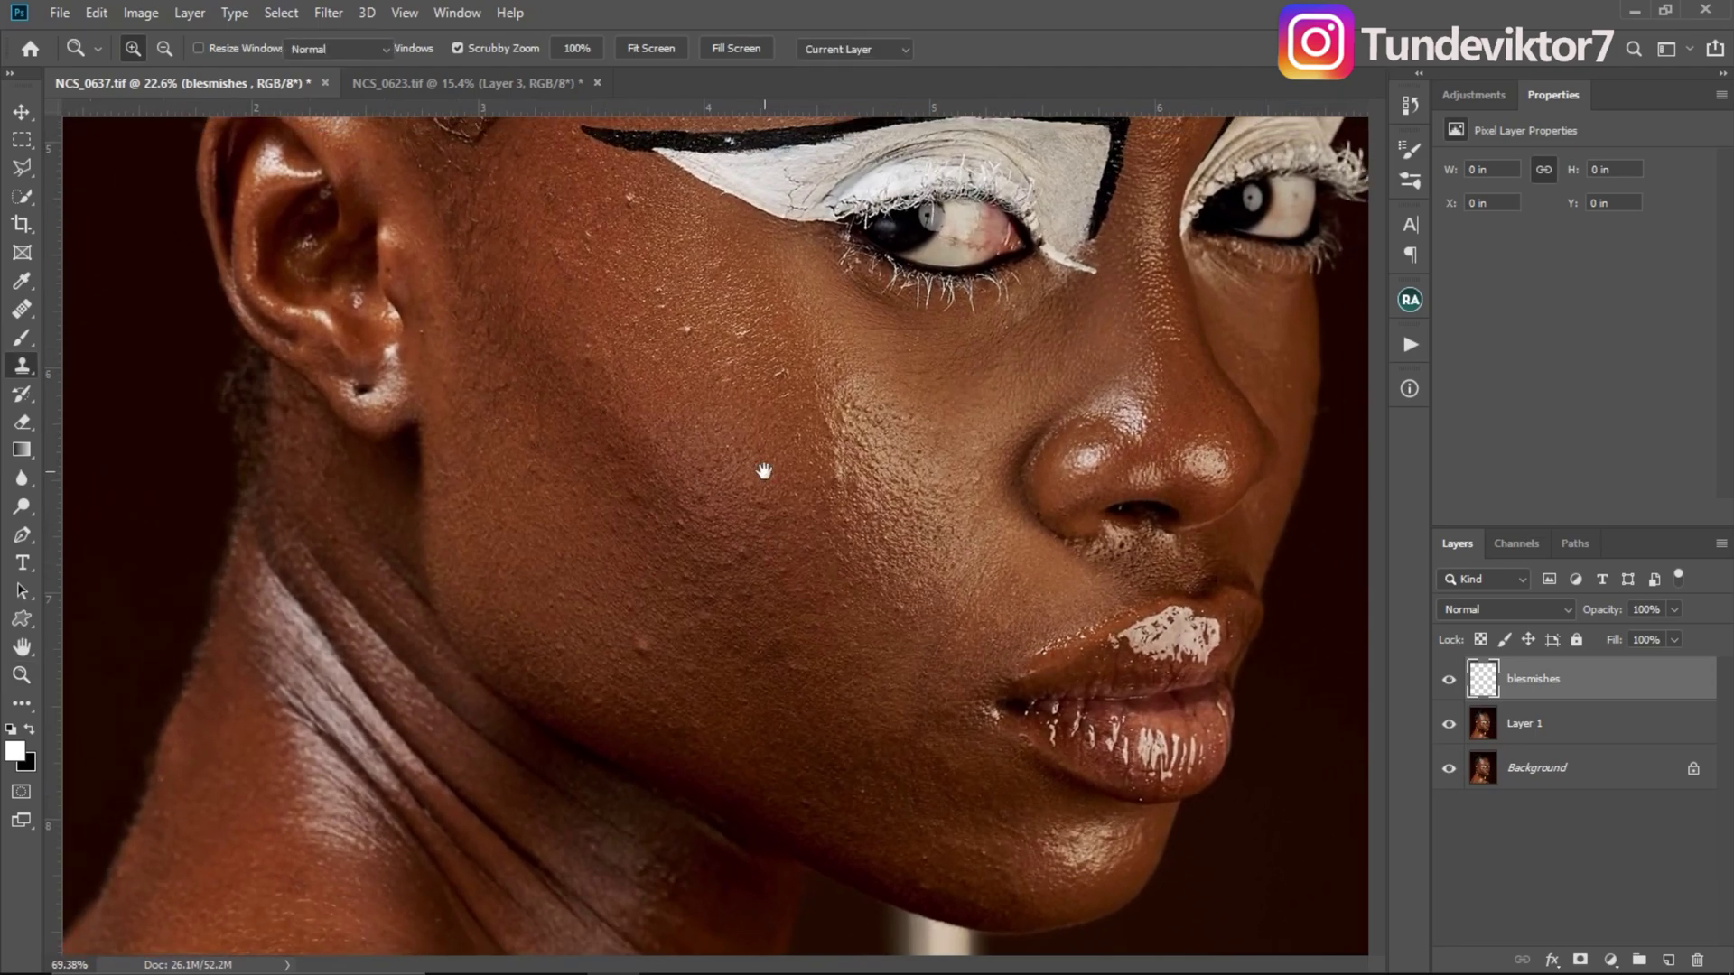
left_click_drag(761, 459, 725, 621)
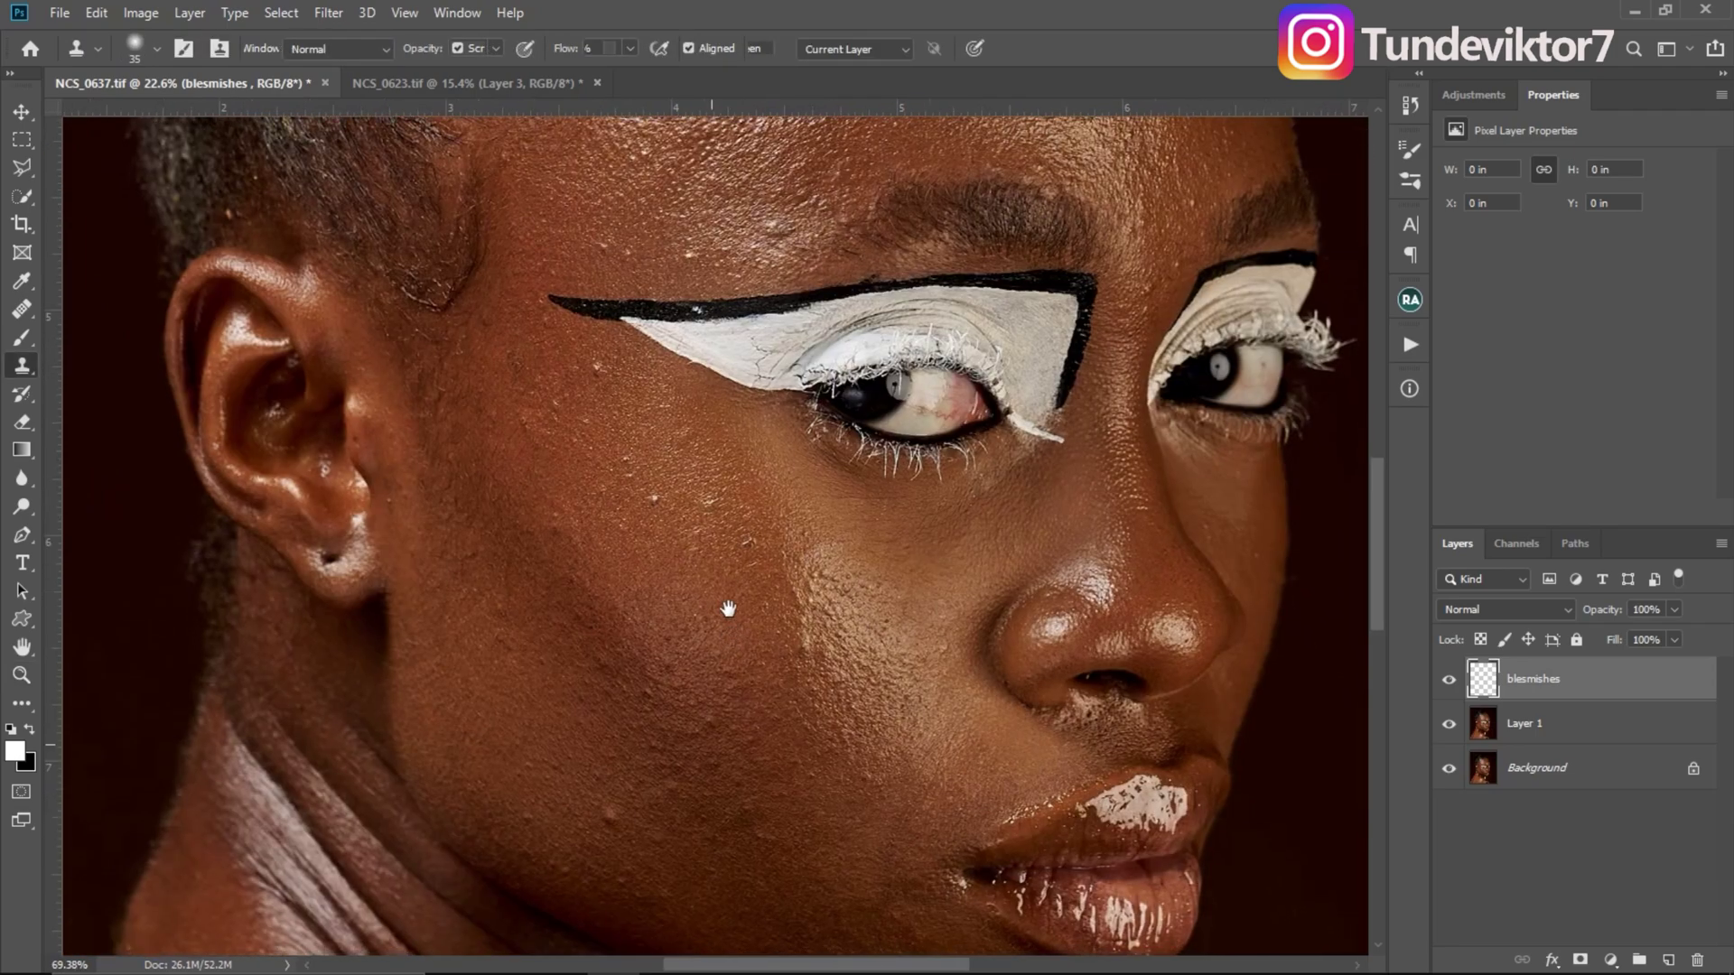
left_click(663, 521, "alt")
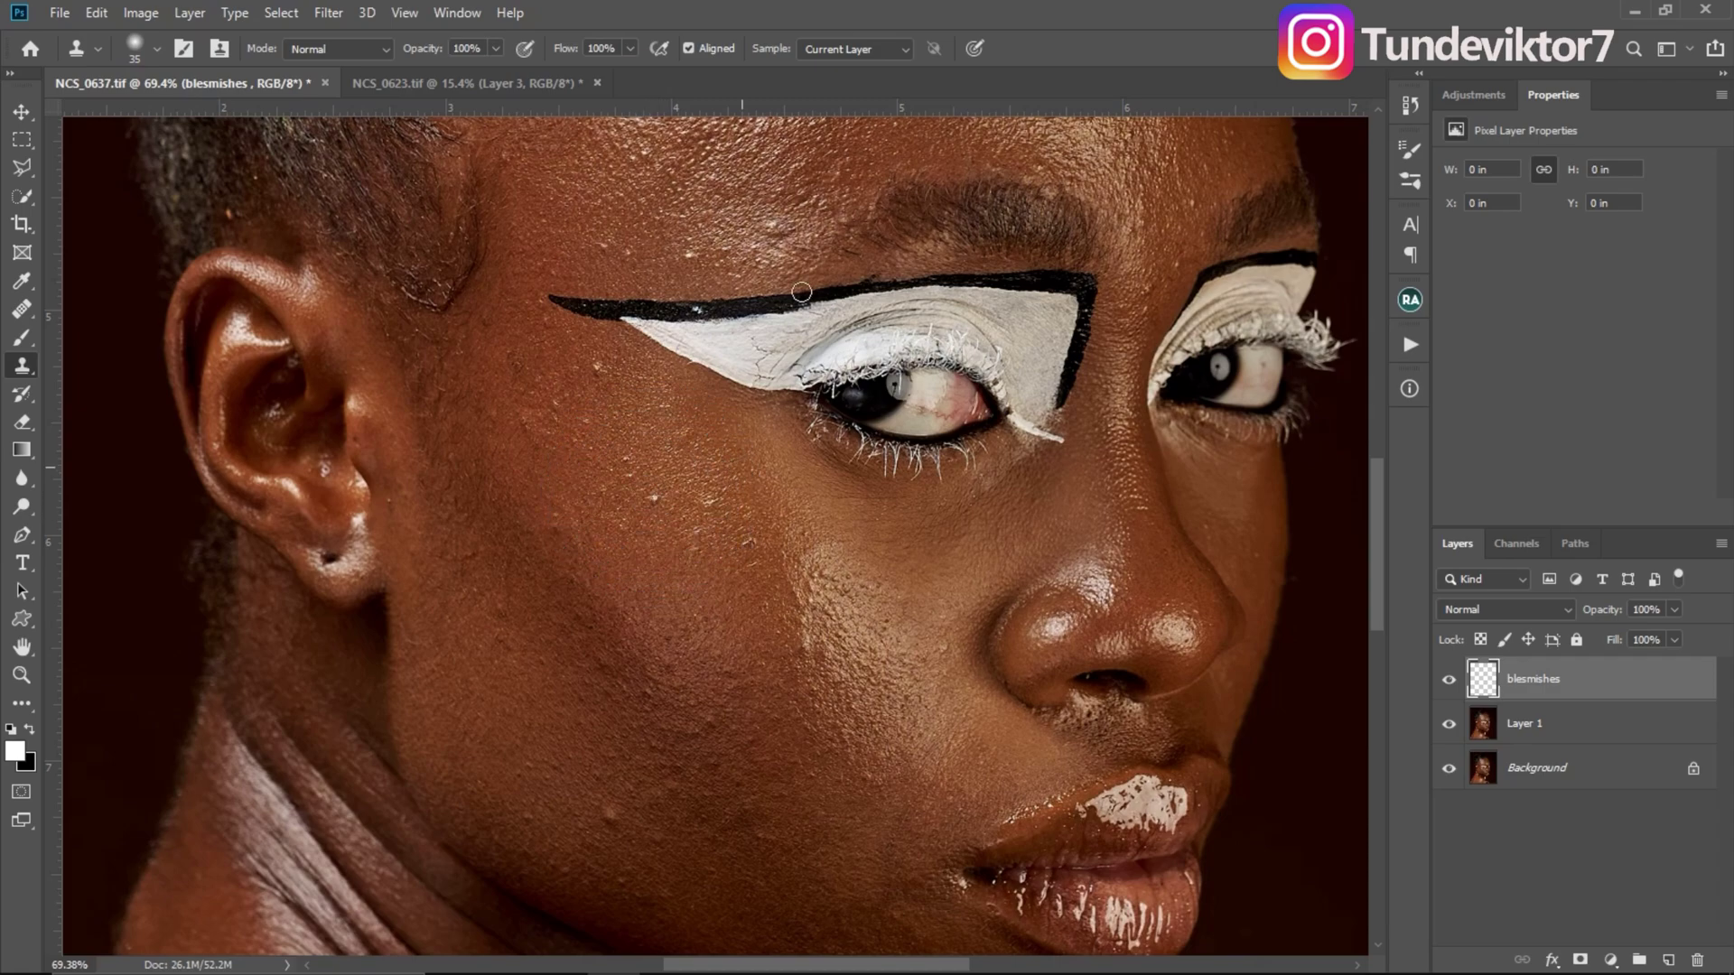
left_click(860, 49)
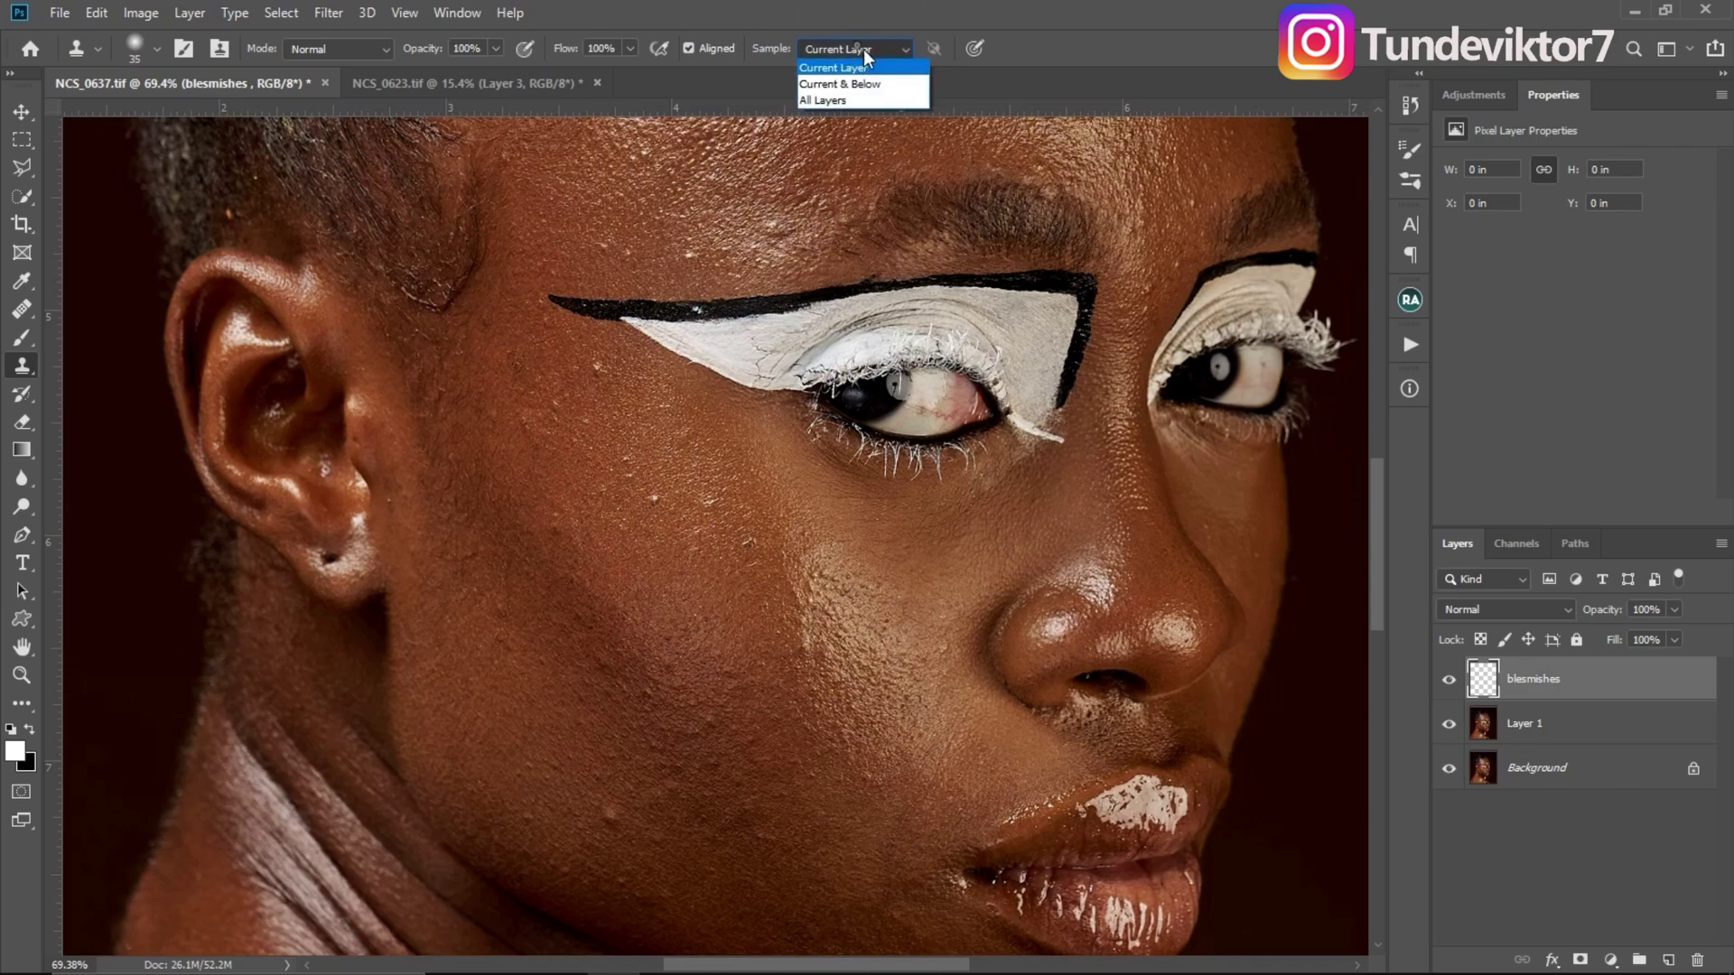
left_click(851, 84)
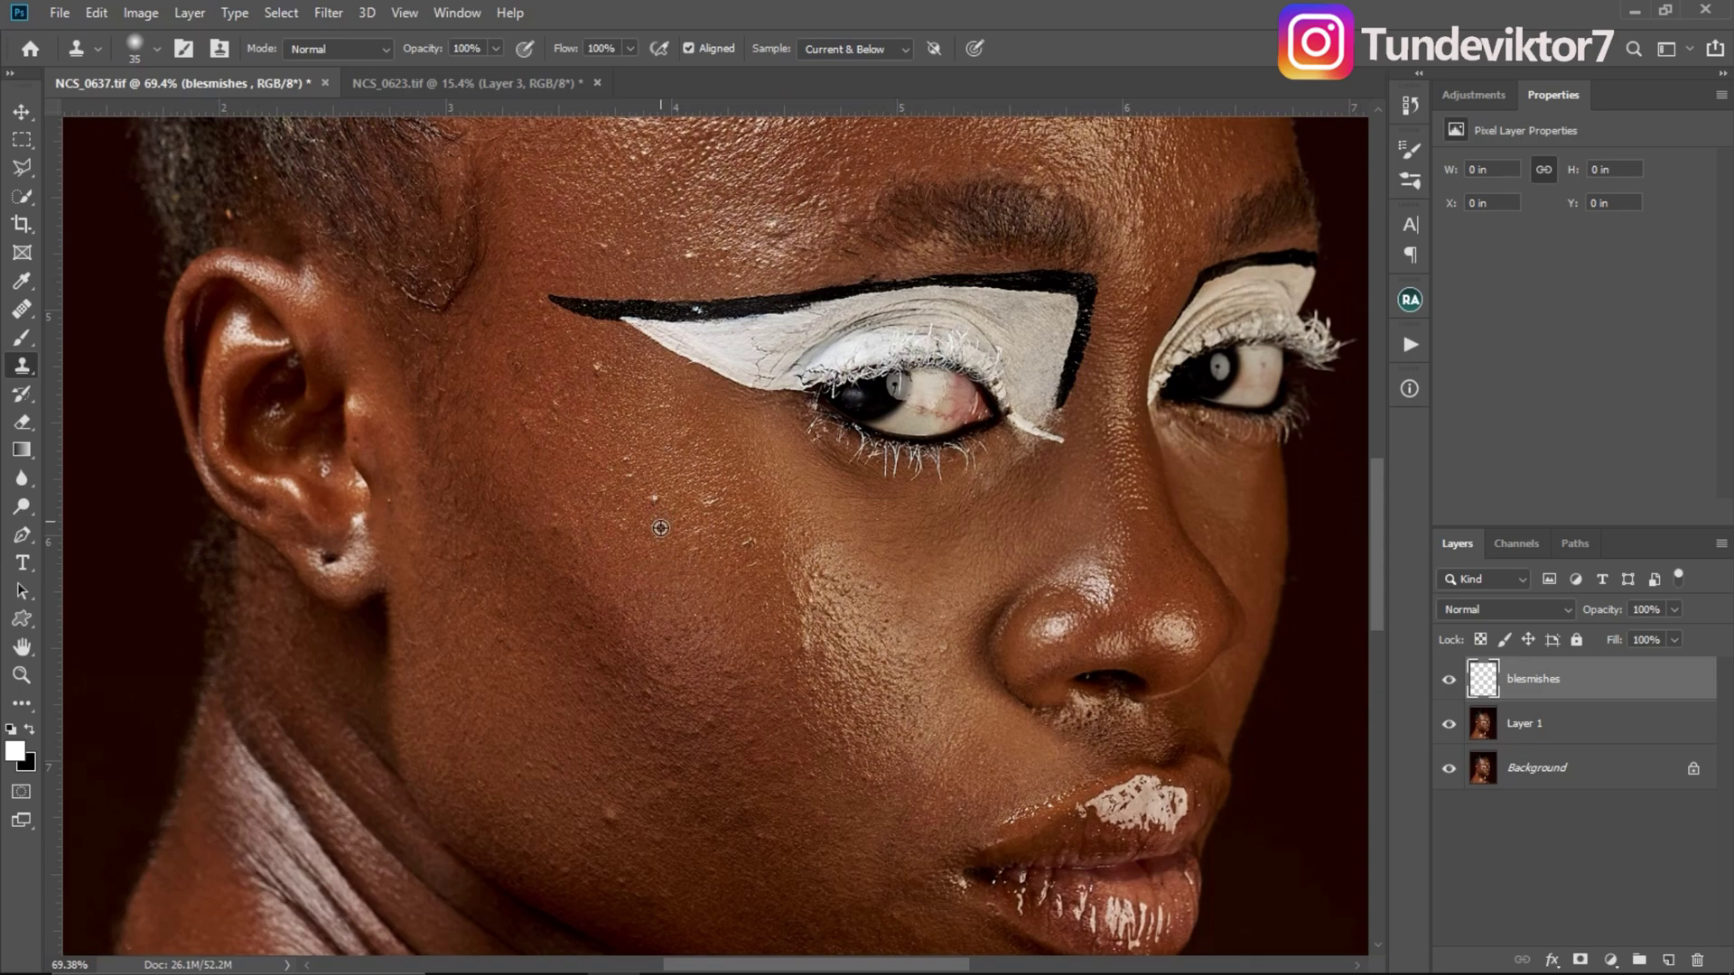
Step: Clone clean skin over the bright bumps on the upper cheek and below the outer tip of the eye makeup
key("alt")
left_click(662, 523)
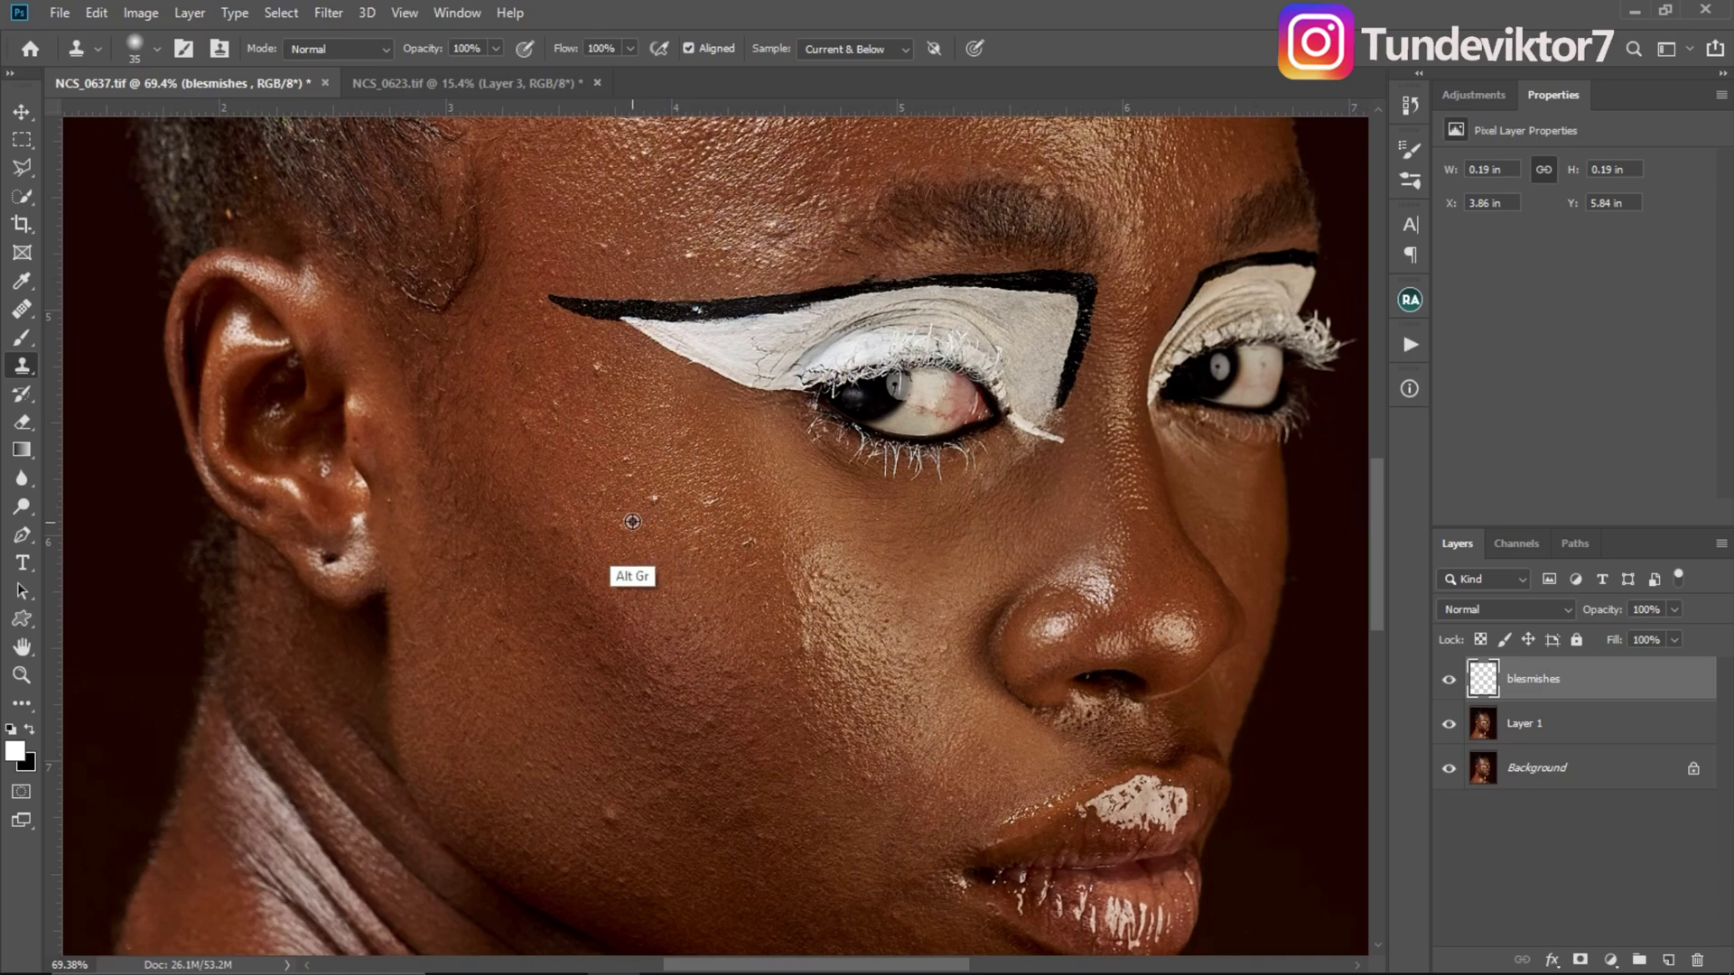
left_click(656, 500)
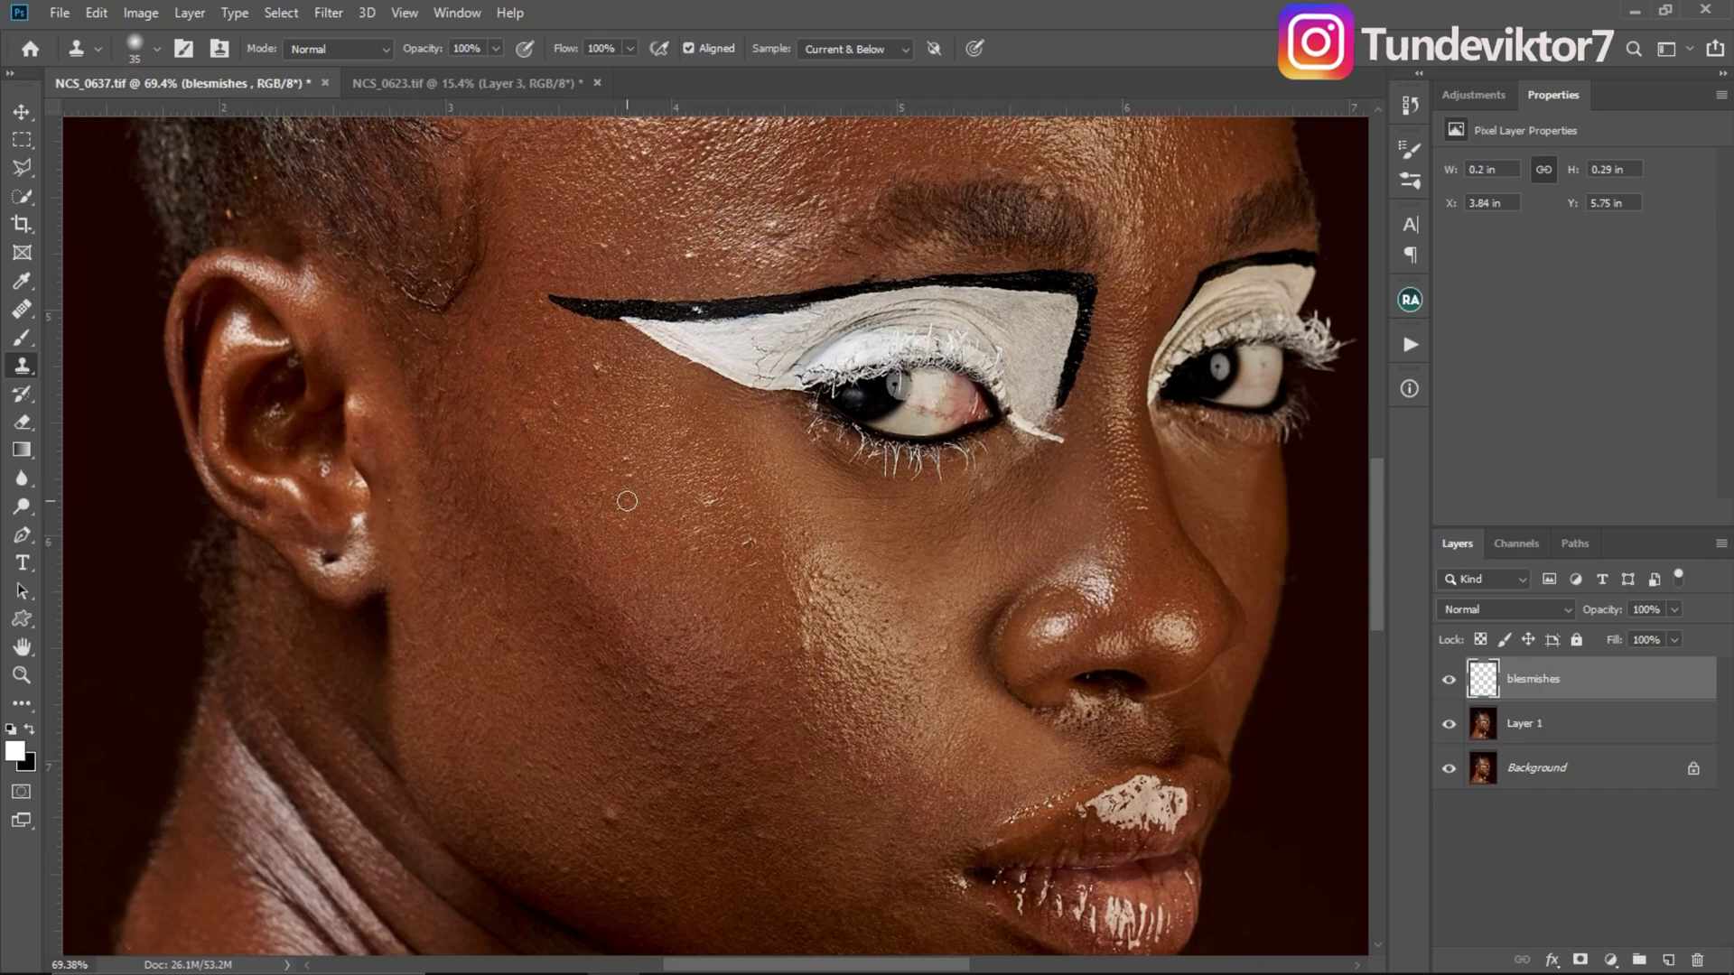
key("alt")
left_click(606, 379, "alt")
left_click(602, 369)
Step: Clone nearby clean skin over the raised bumps on the cheek below the eye
key("alt")
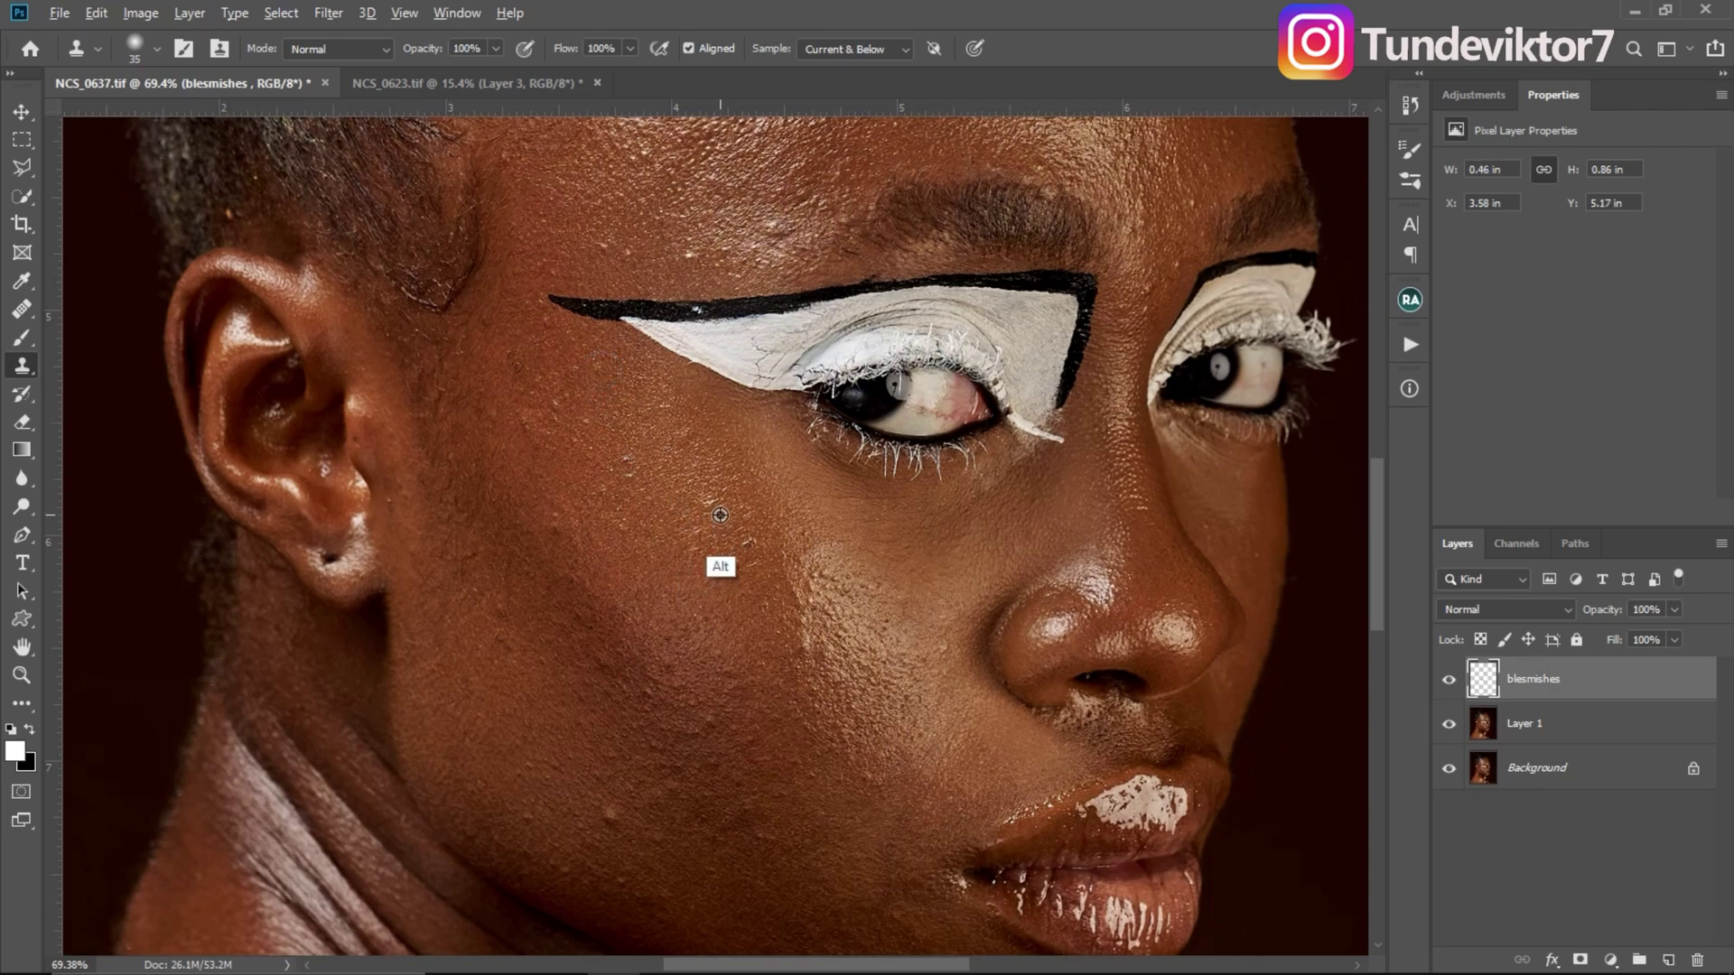
left_click(718, 512, "alt")
left_click(713, 499)
left_click(713, 499)
left_click(745, 553)
Step: Clone sampled skin over the remaining bumps on the outer cheek and down toward the jawline
key("alt")
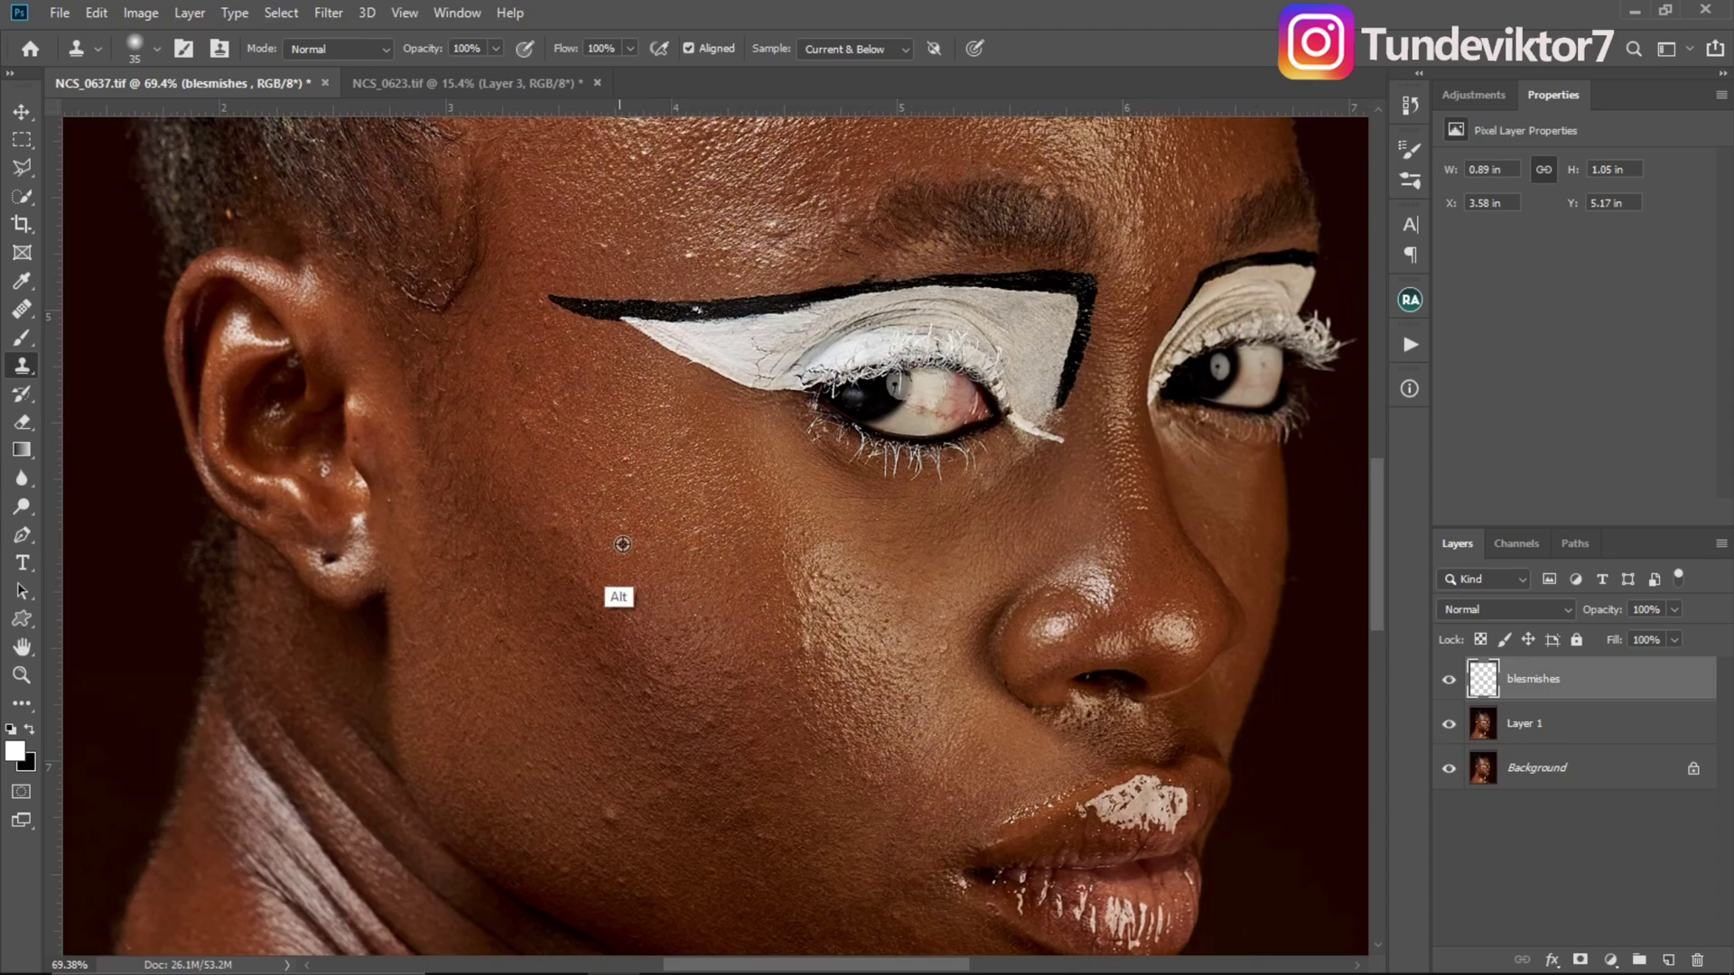
left_click(618, 489, "alt")
left_click_drag(687, 644, 704, 438)
left_click(645, 643, "alt")
left_click(625, 611)
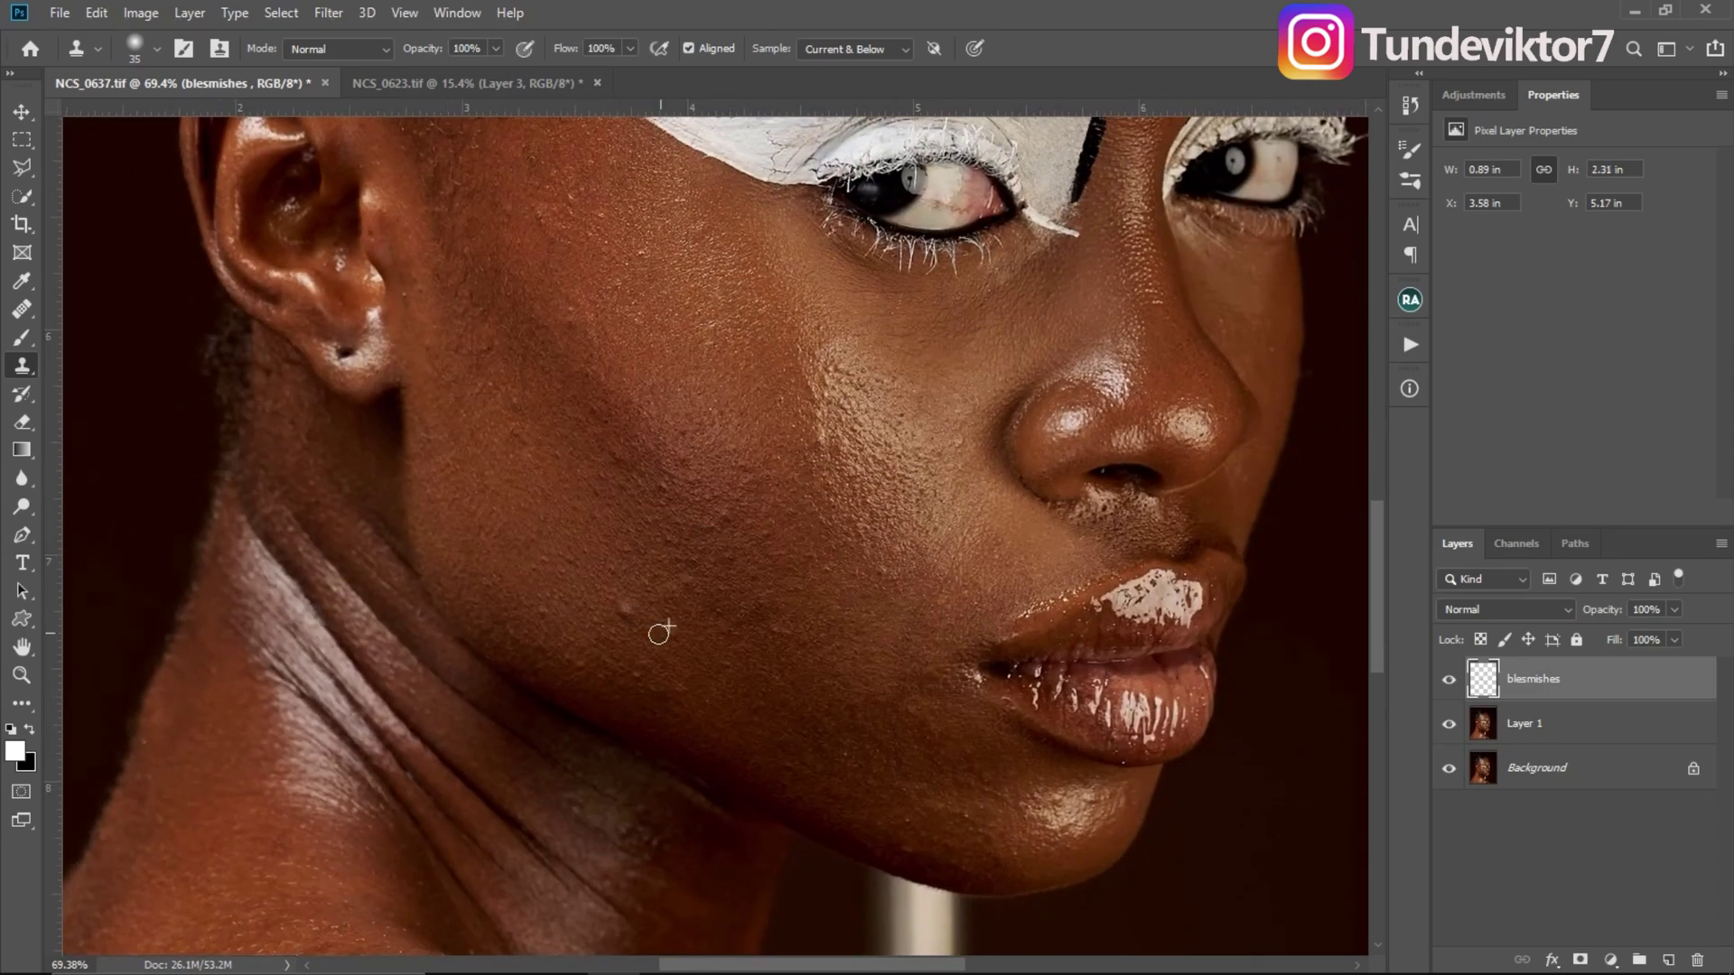
Step: Switch from the Clone Stamp to the Healing Brush tool
left_click_drag(800, 243, 760, 399)
key("ctrl")
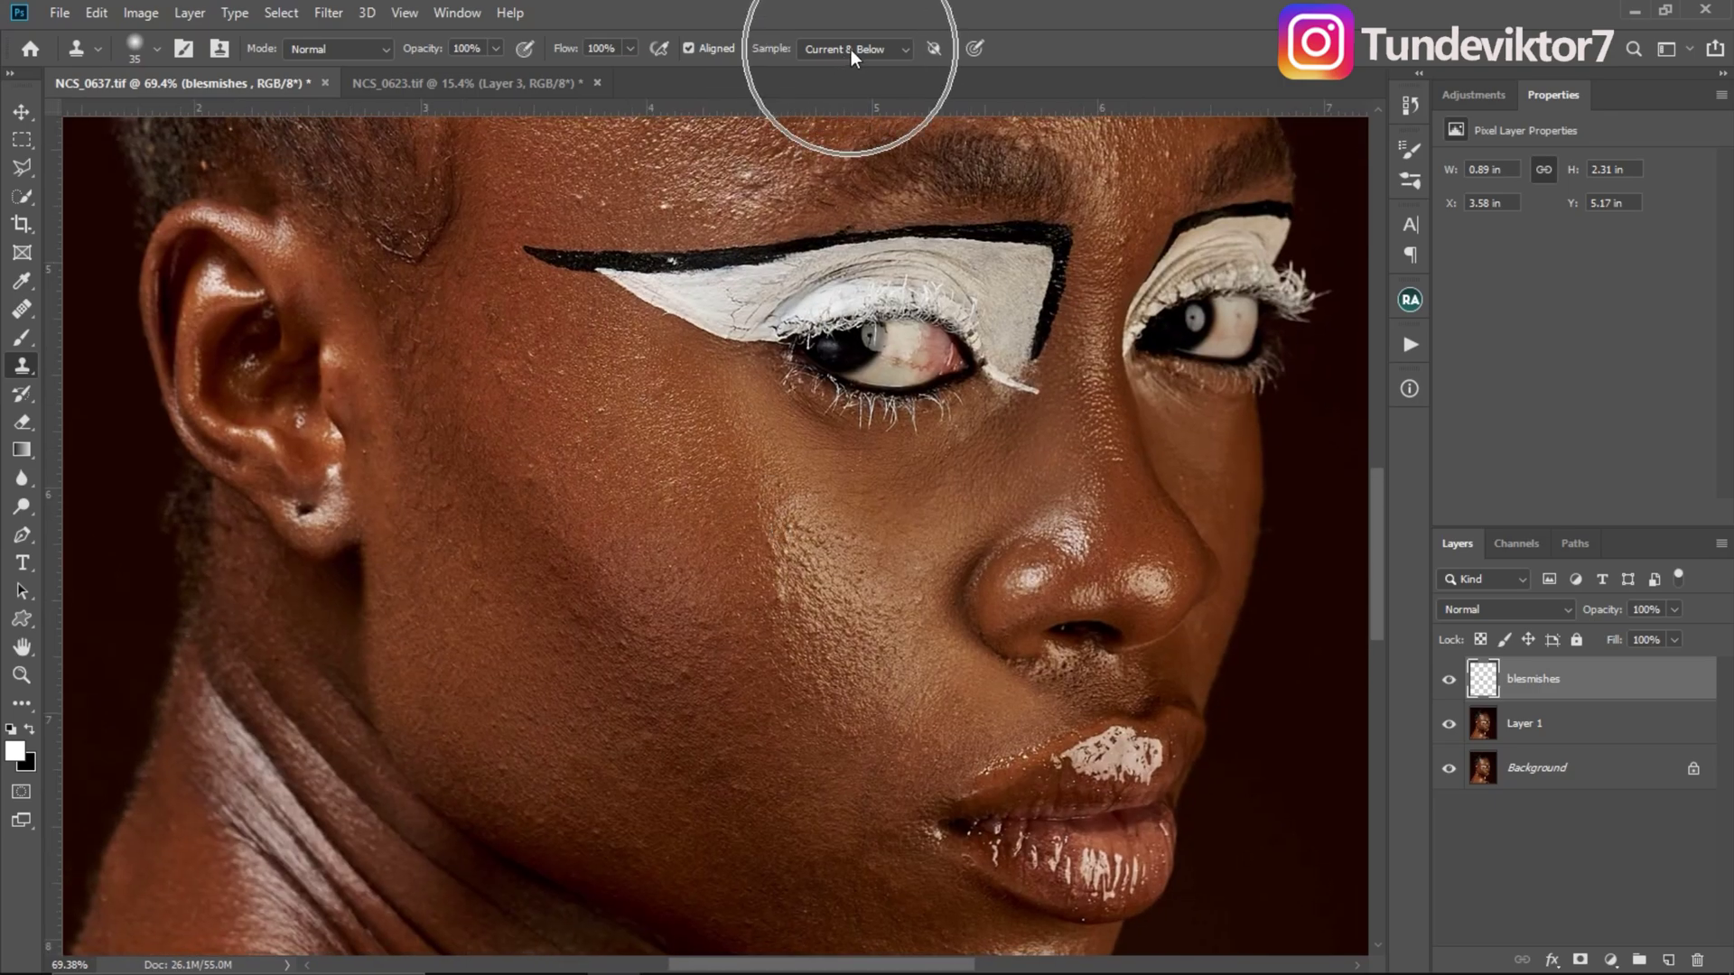
left_click_drag(862, 553, 768, 570)
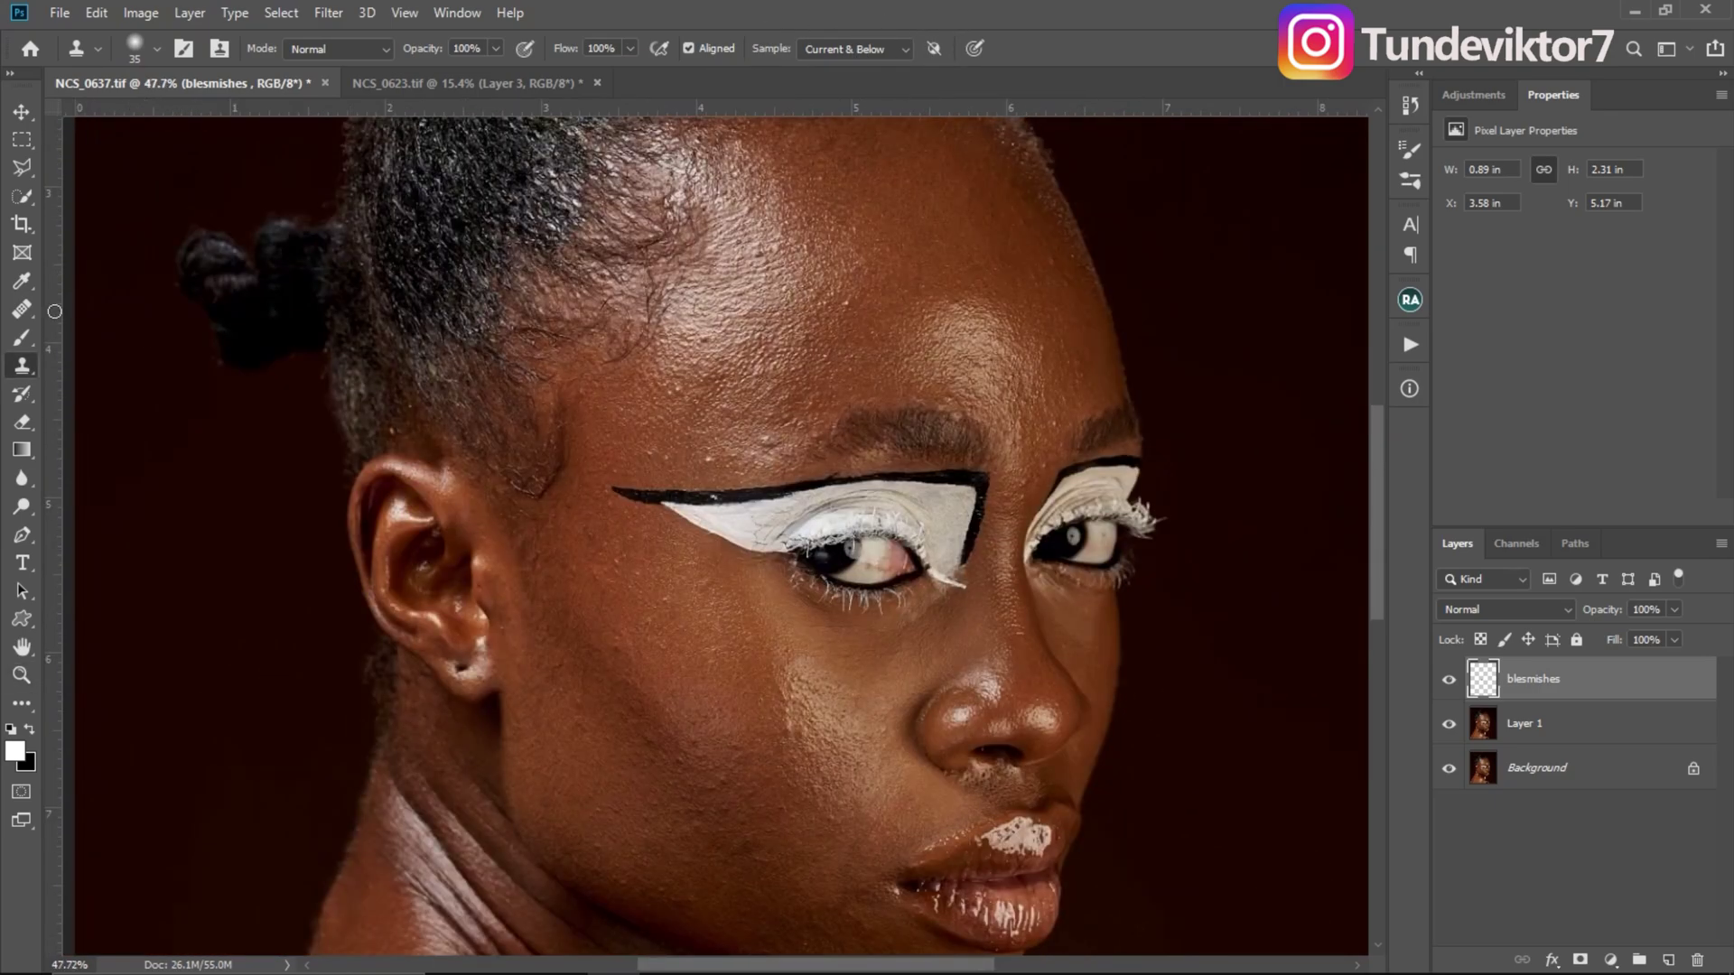
left_click(24, 312)
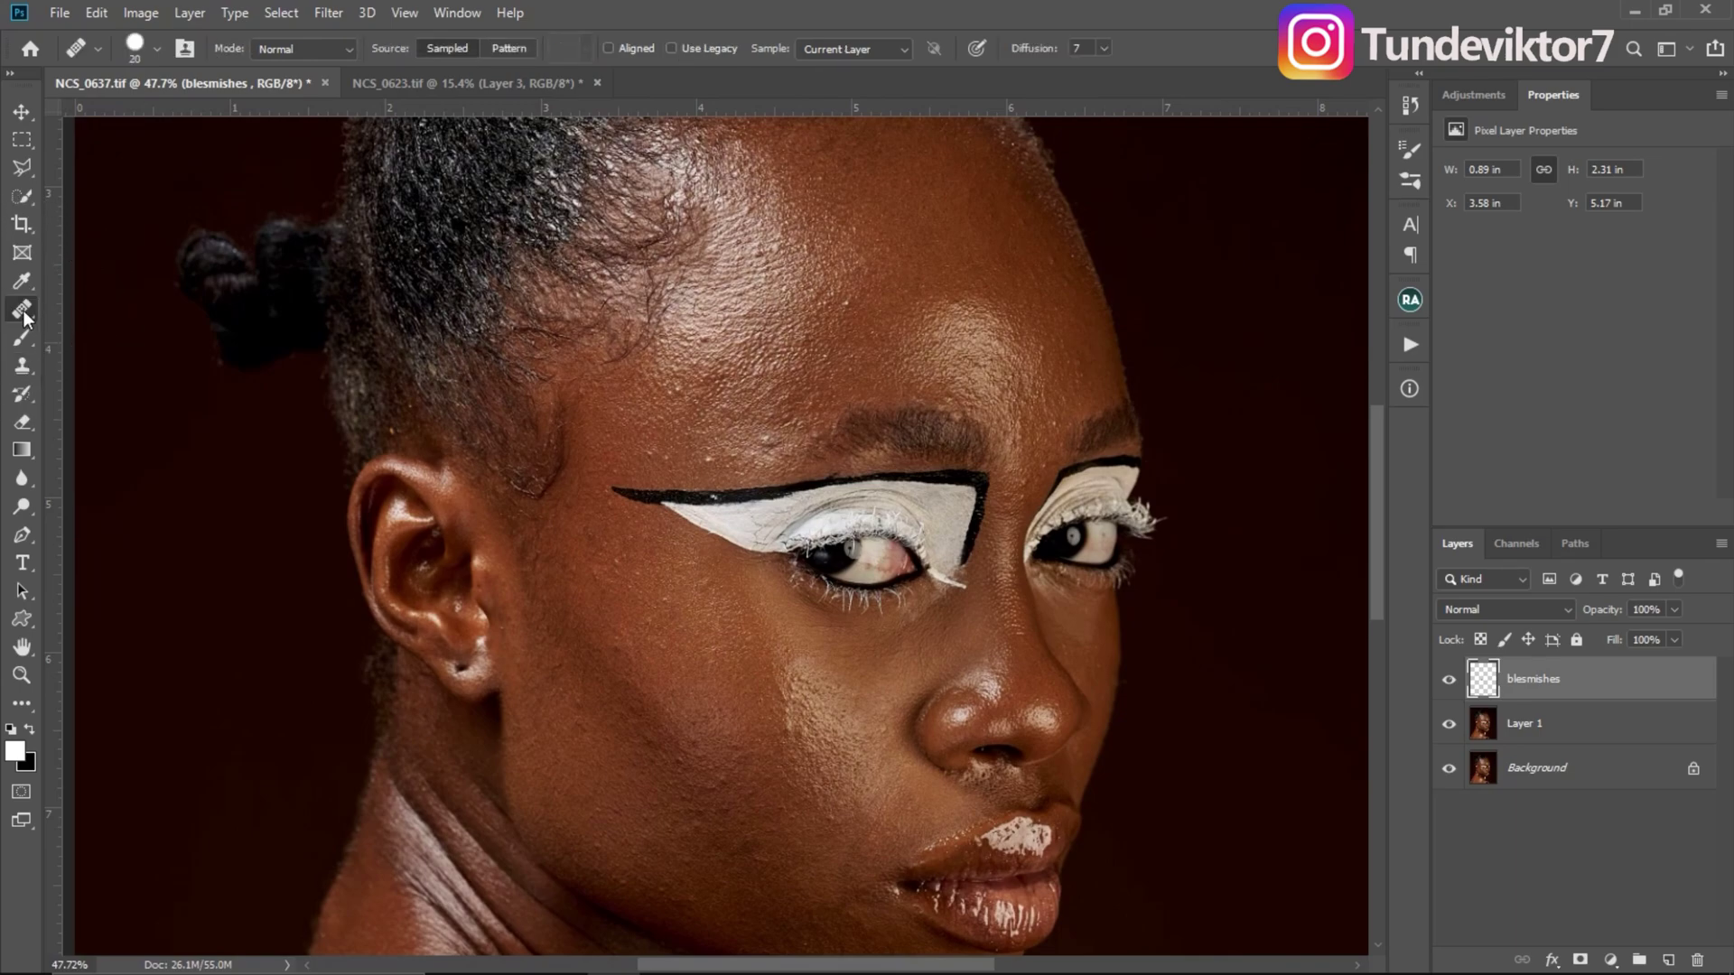
right_click(24, 313)
left_click(112, 329)
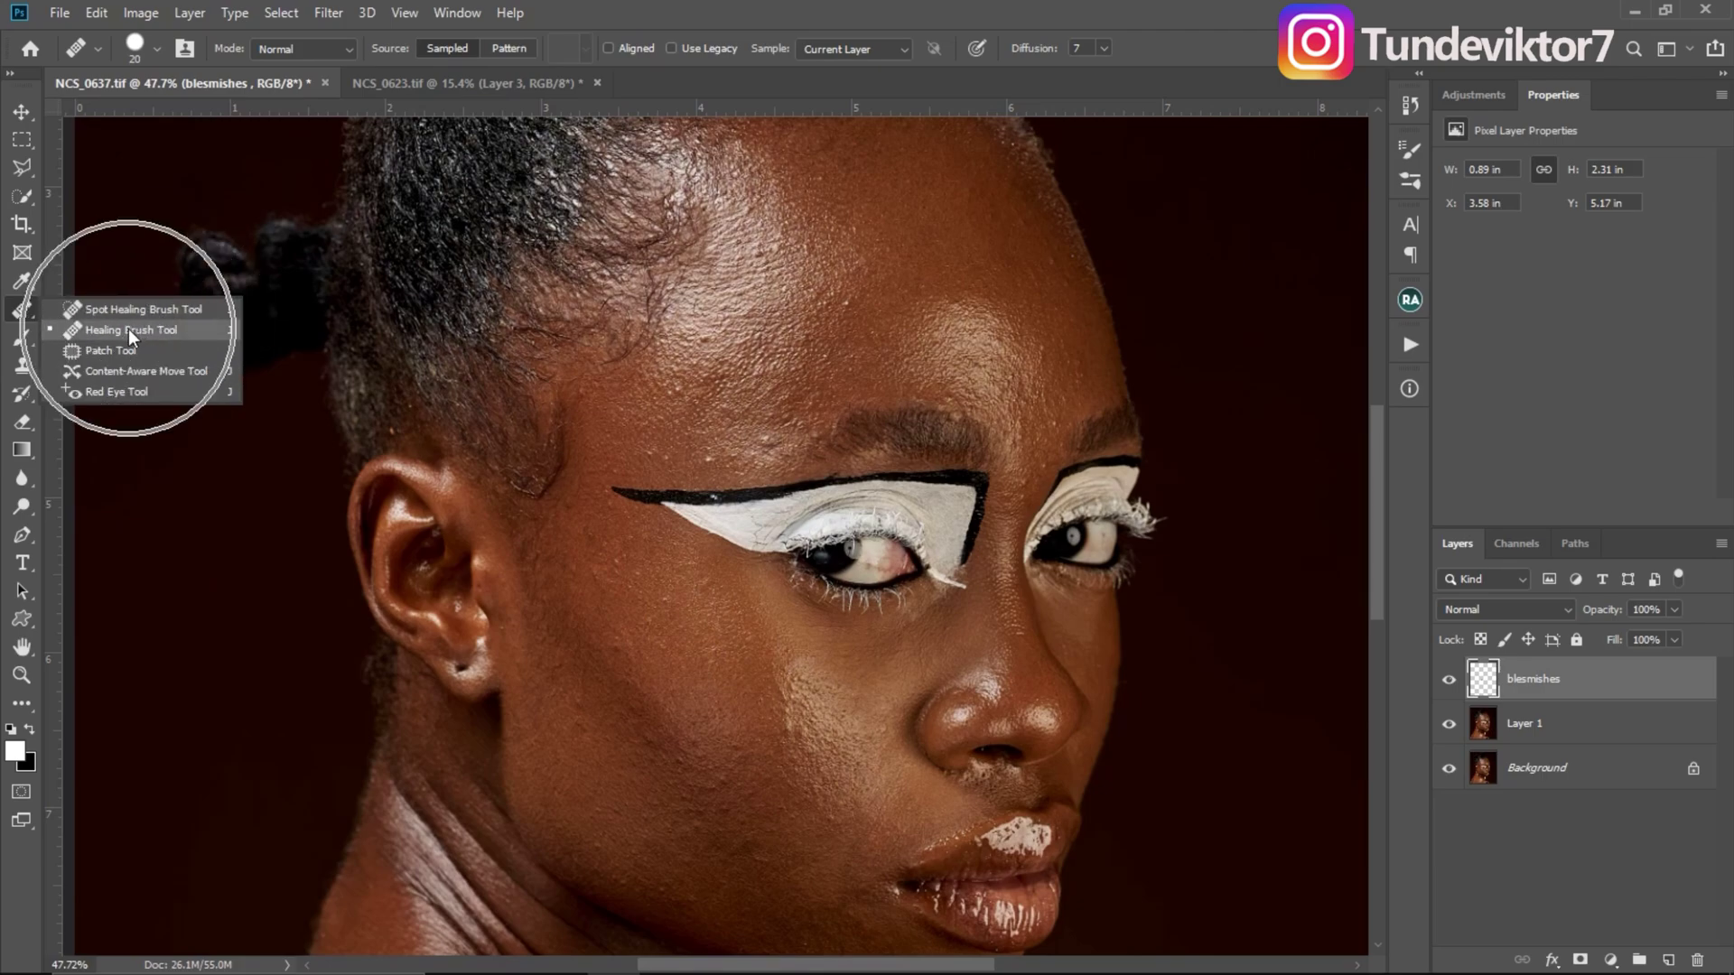
key("ctrl")
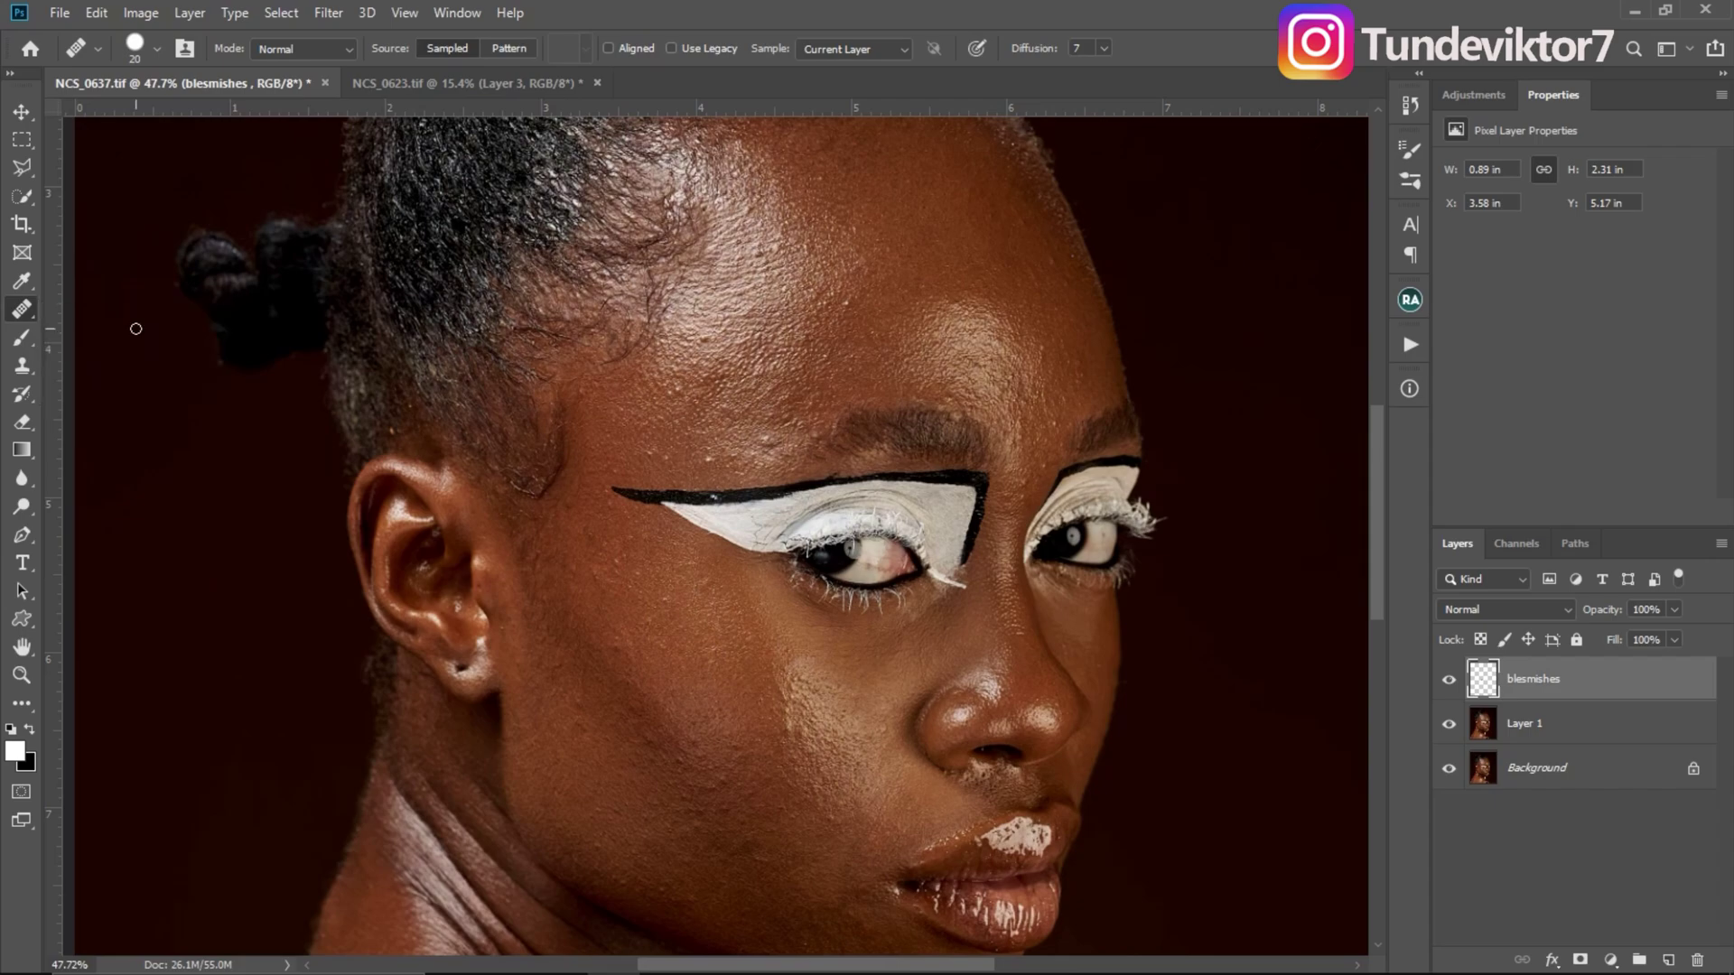
Step: Set the Healing Brush hardness to 100% and its blending mode to Normal
left_click_drag(750, 453, 675, 307)
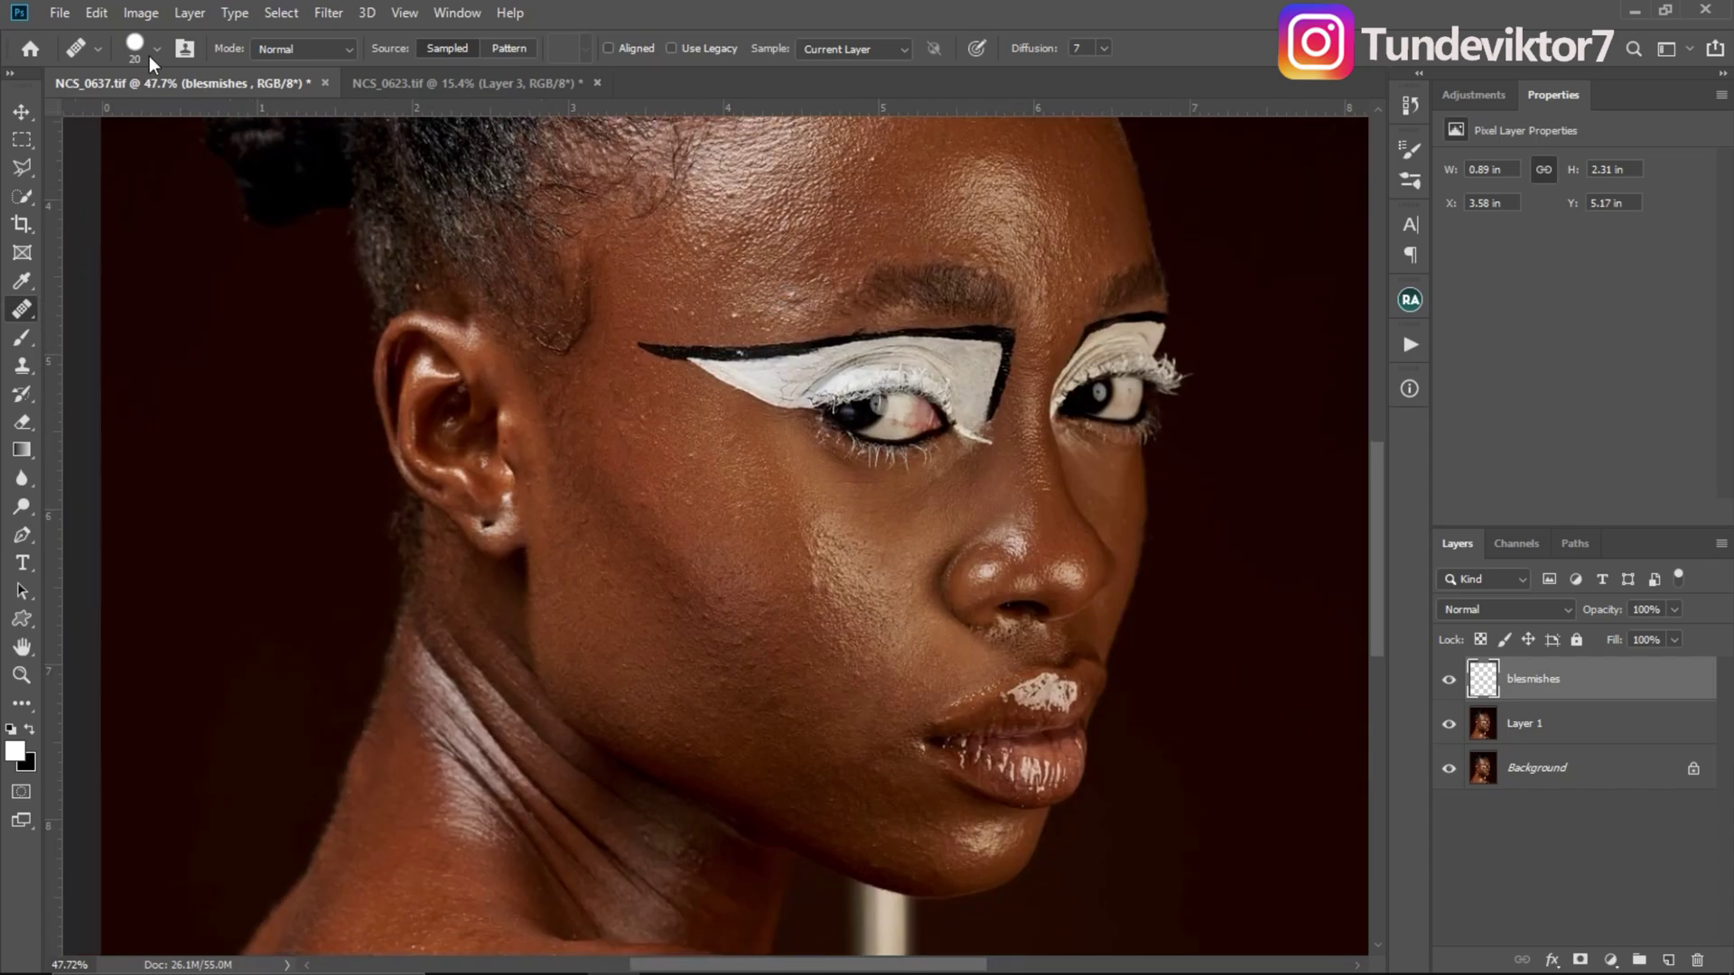
left_click(152, 42)
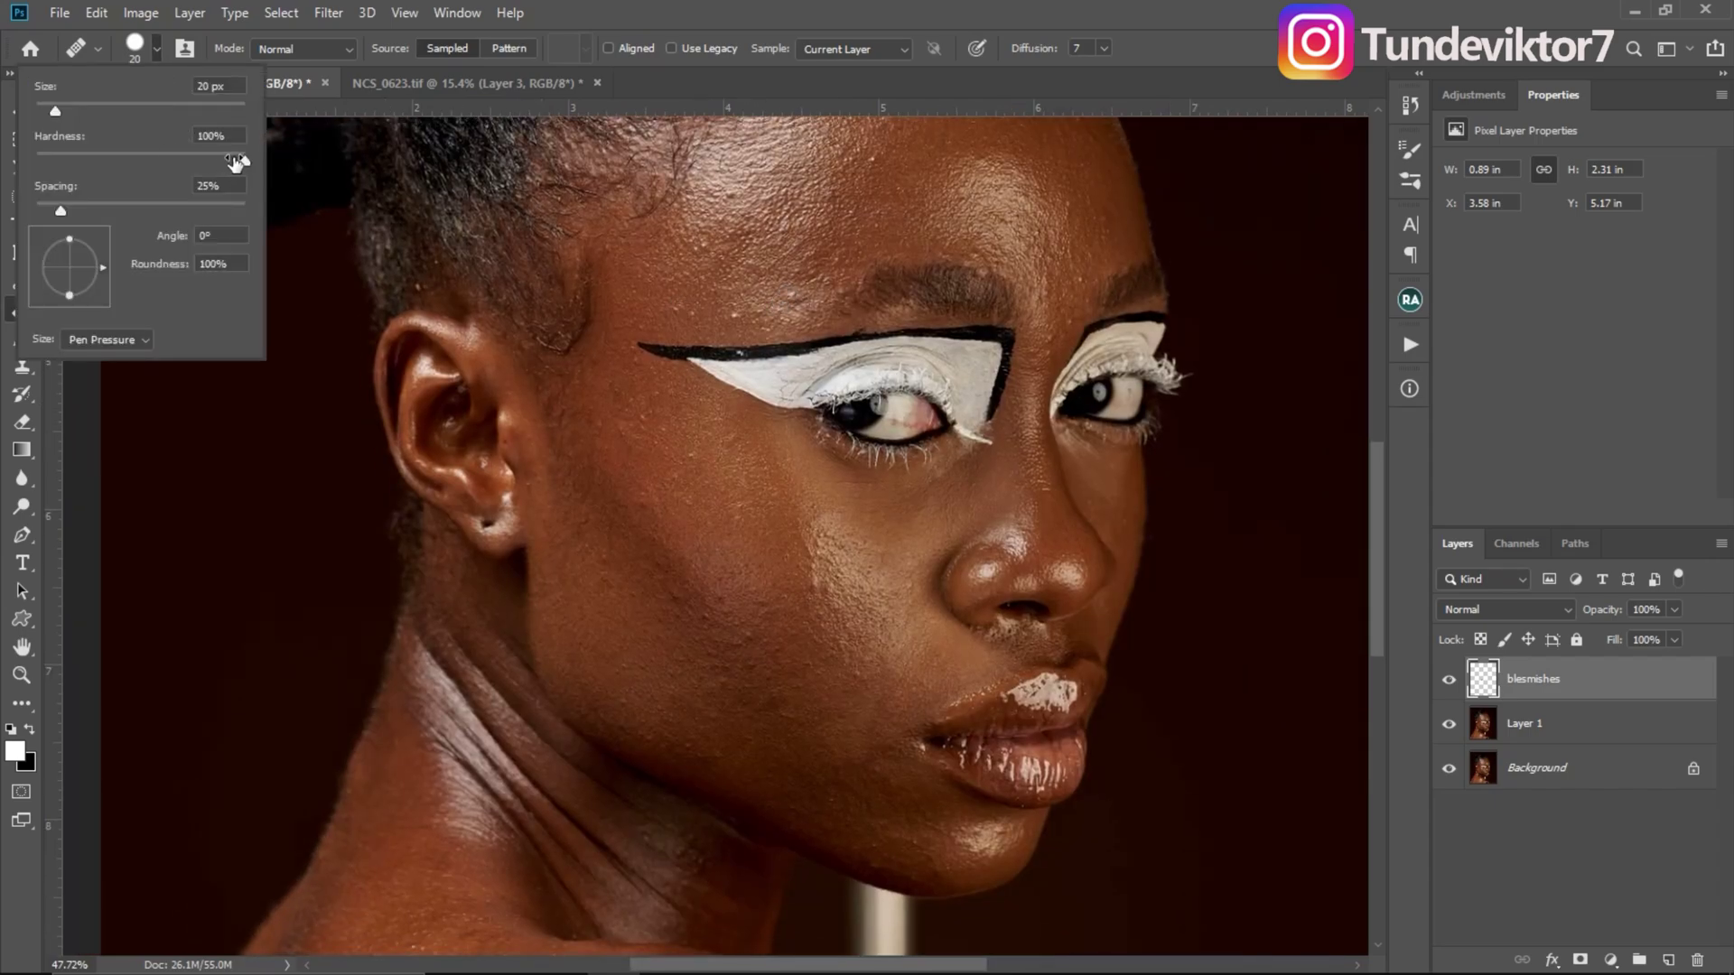
left_click_drag(208, 170, 283, 175)
left_click(328, 54)
left_click(316, 67)
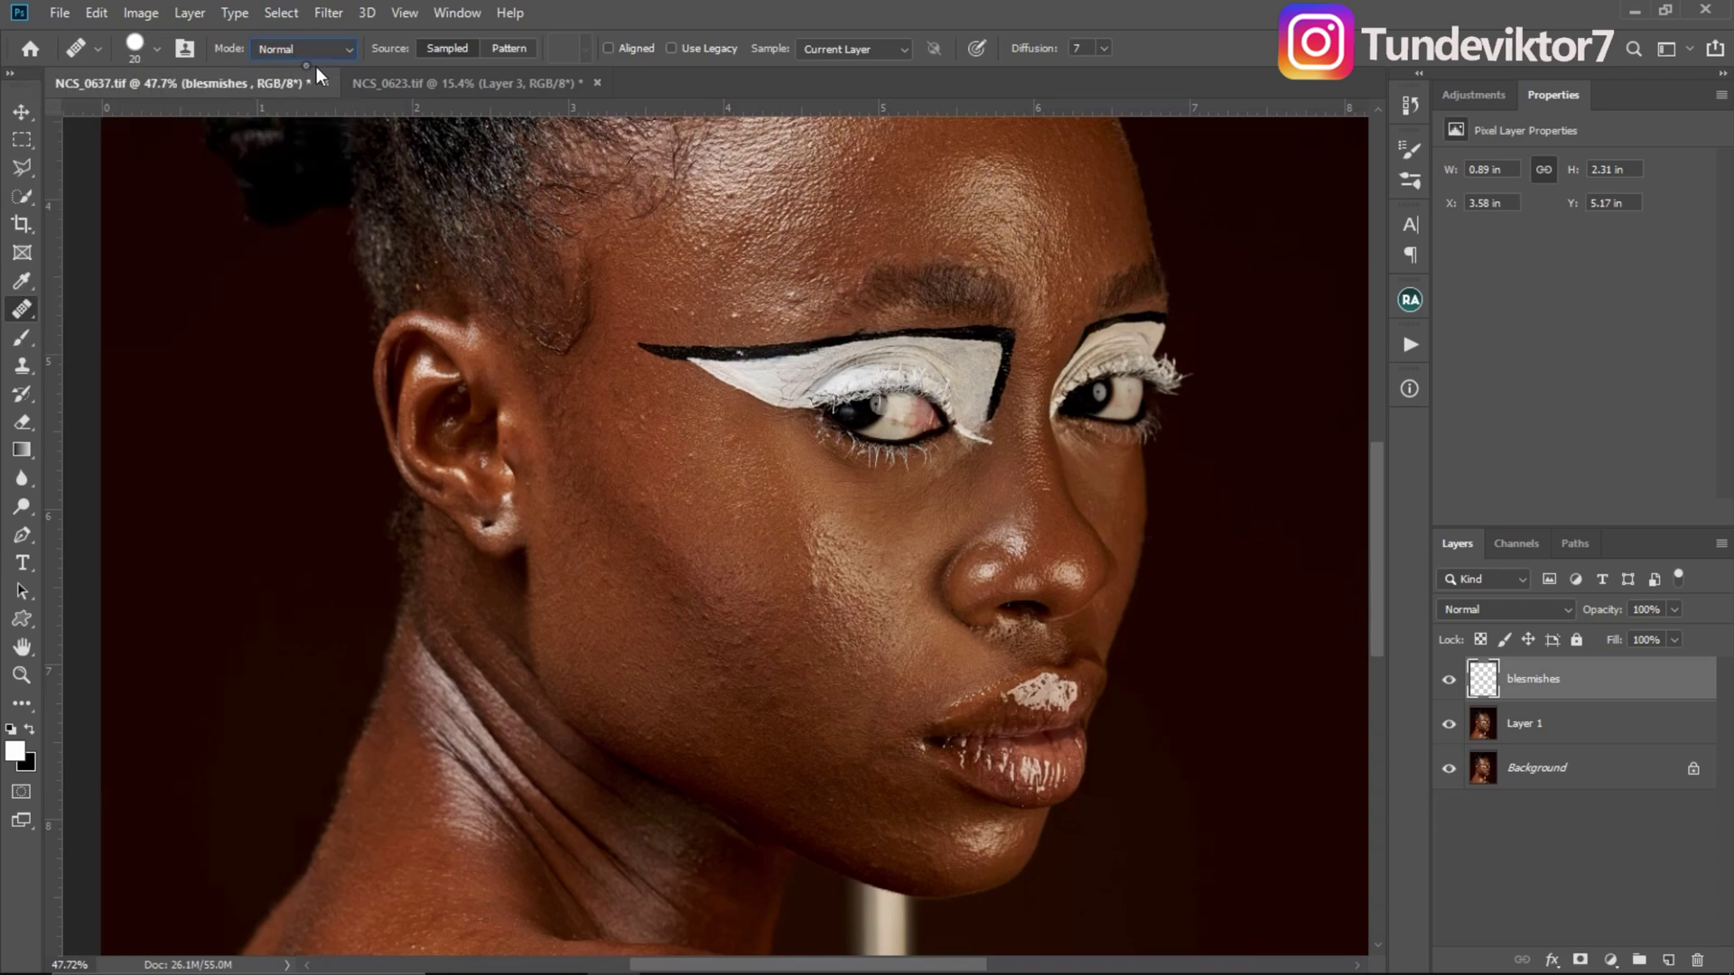
Step: Switch the healing source to Pattern and return it to Sampled
left_click(446, 47)
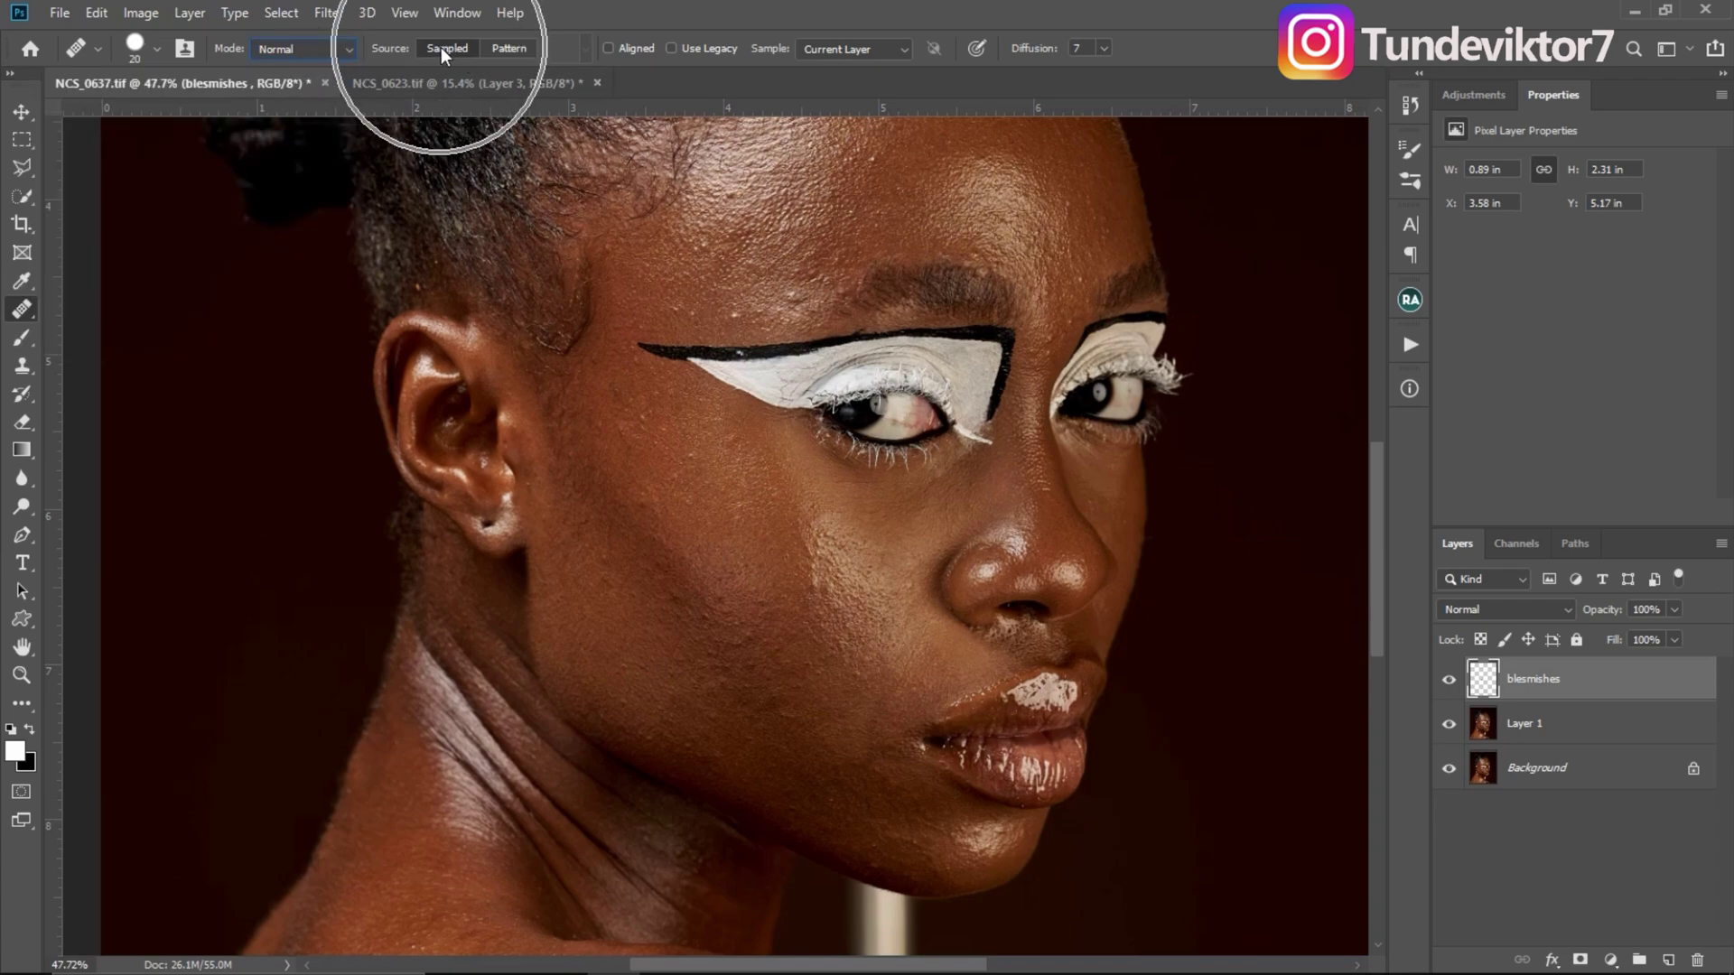
left_click(504, 51)
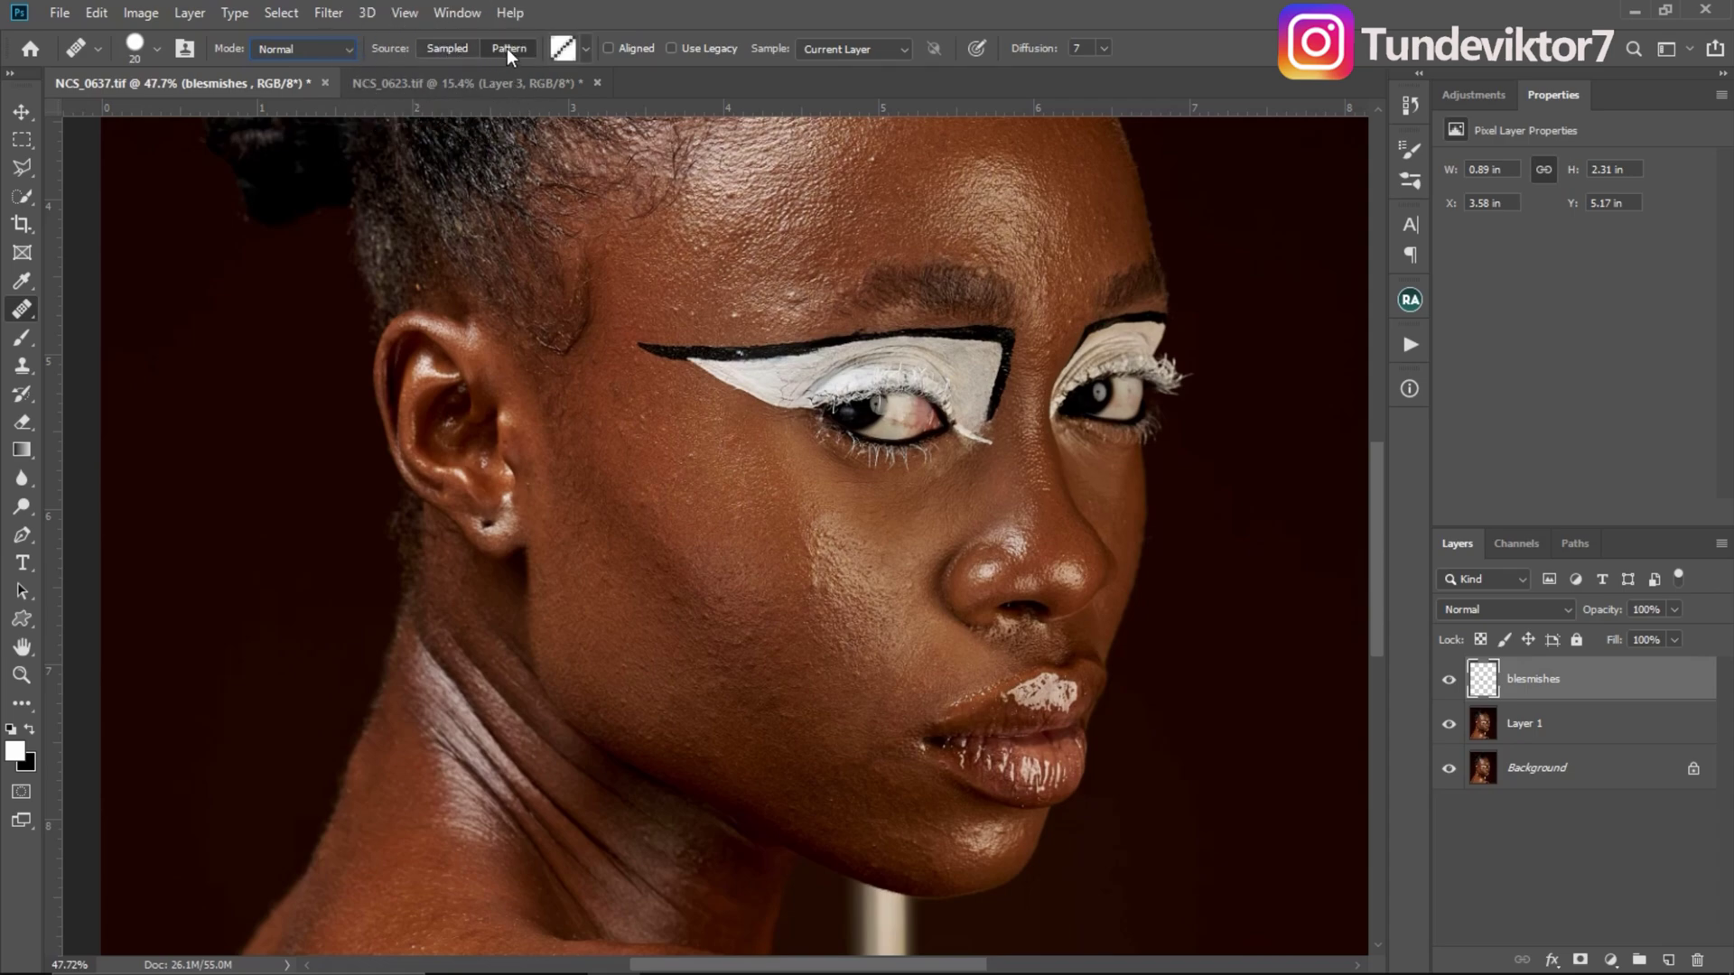
left_click(444, 49)
left_click(447, 49)
left_click(448, 47)
key("ctrl")
key("ctrl")
key("ctrl")
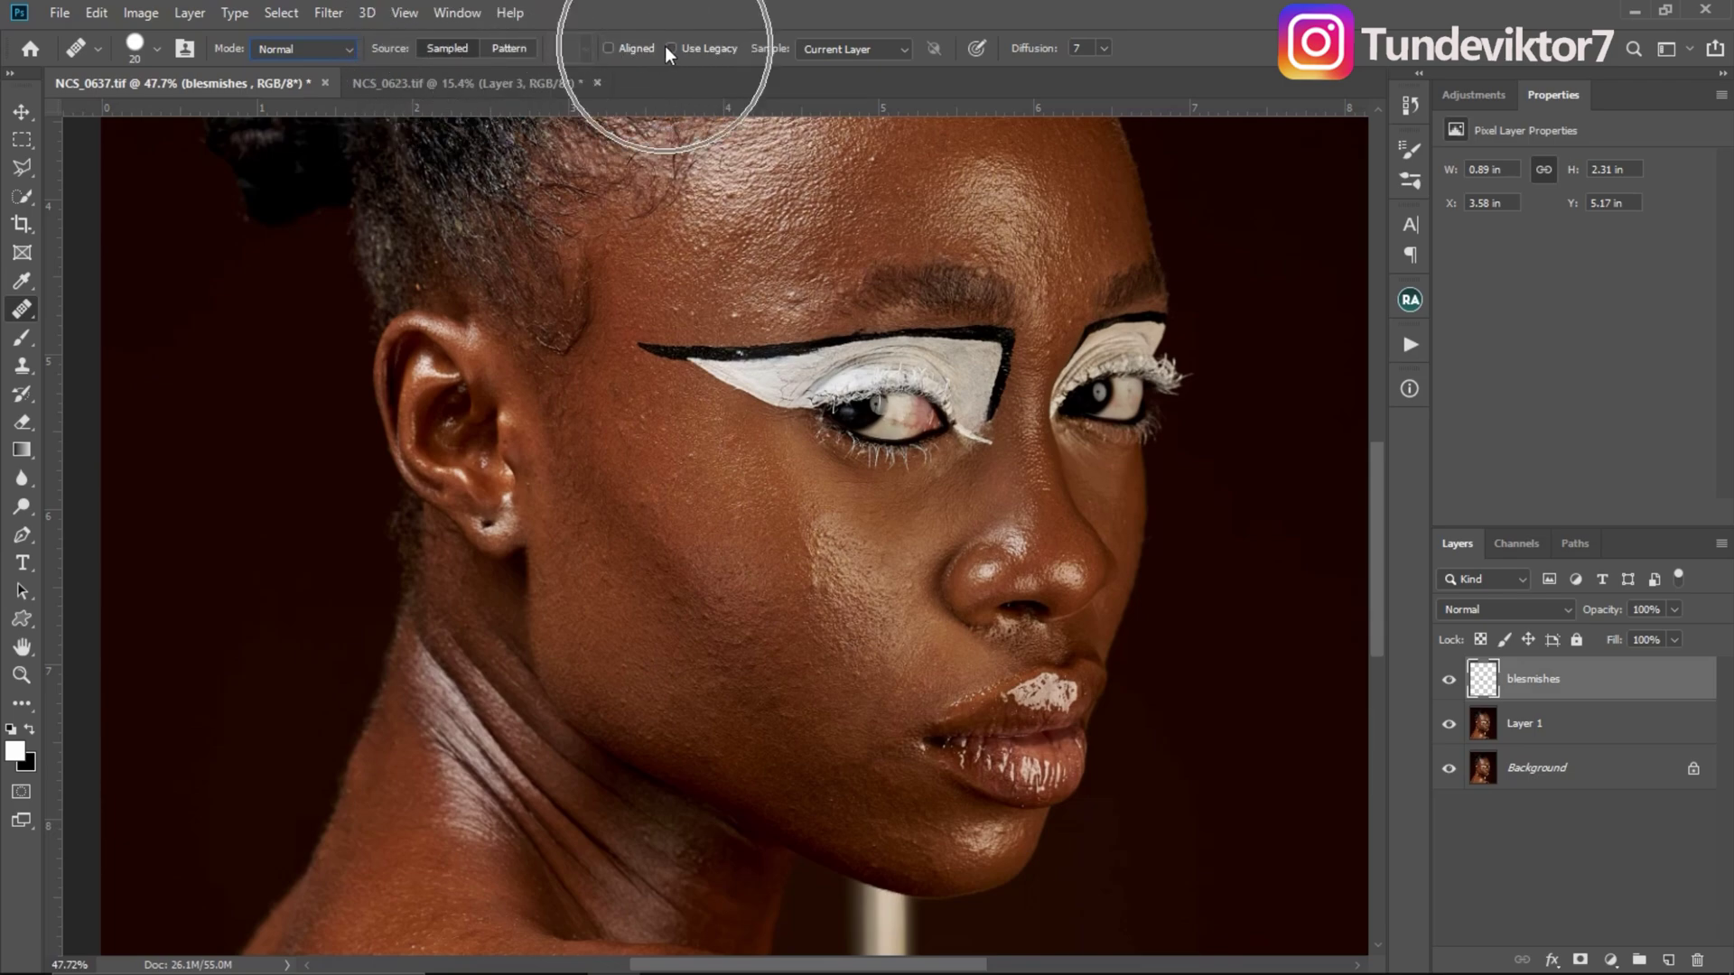
Step: Set the Healing Brush to sample from Current & Below layers
left_click(849, 49)
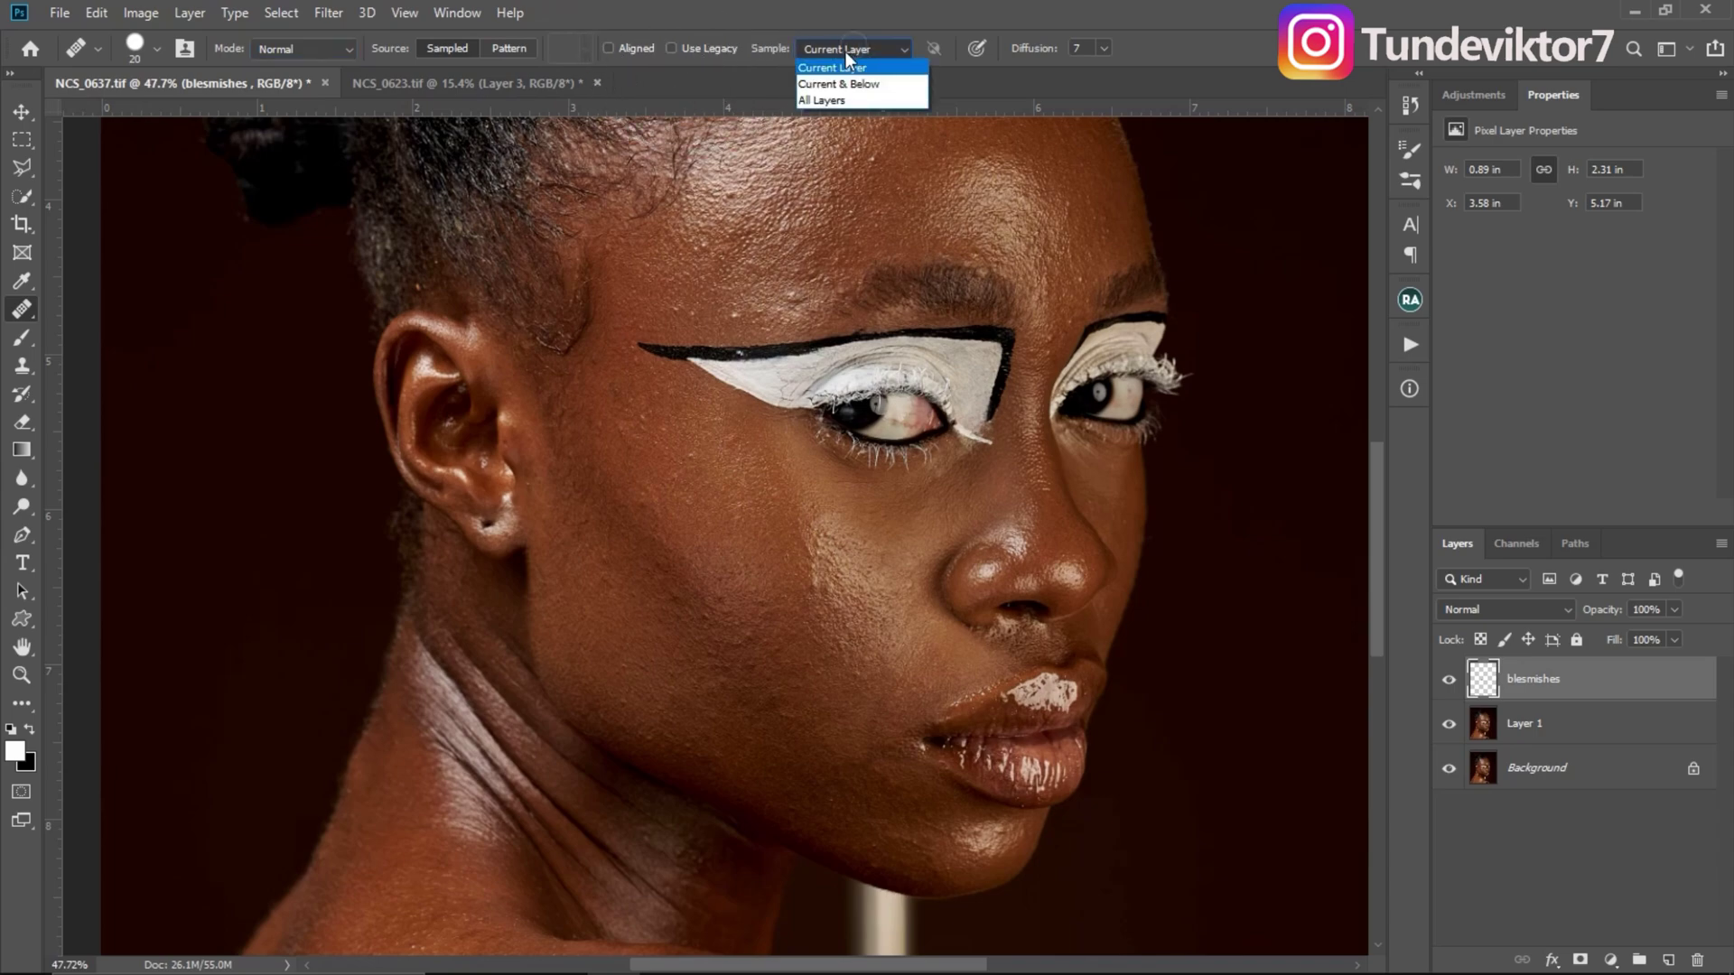
left_click(840, 83)
left_click(852, 54)
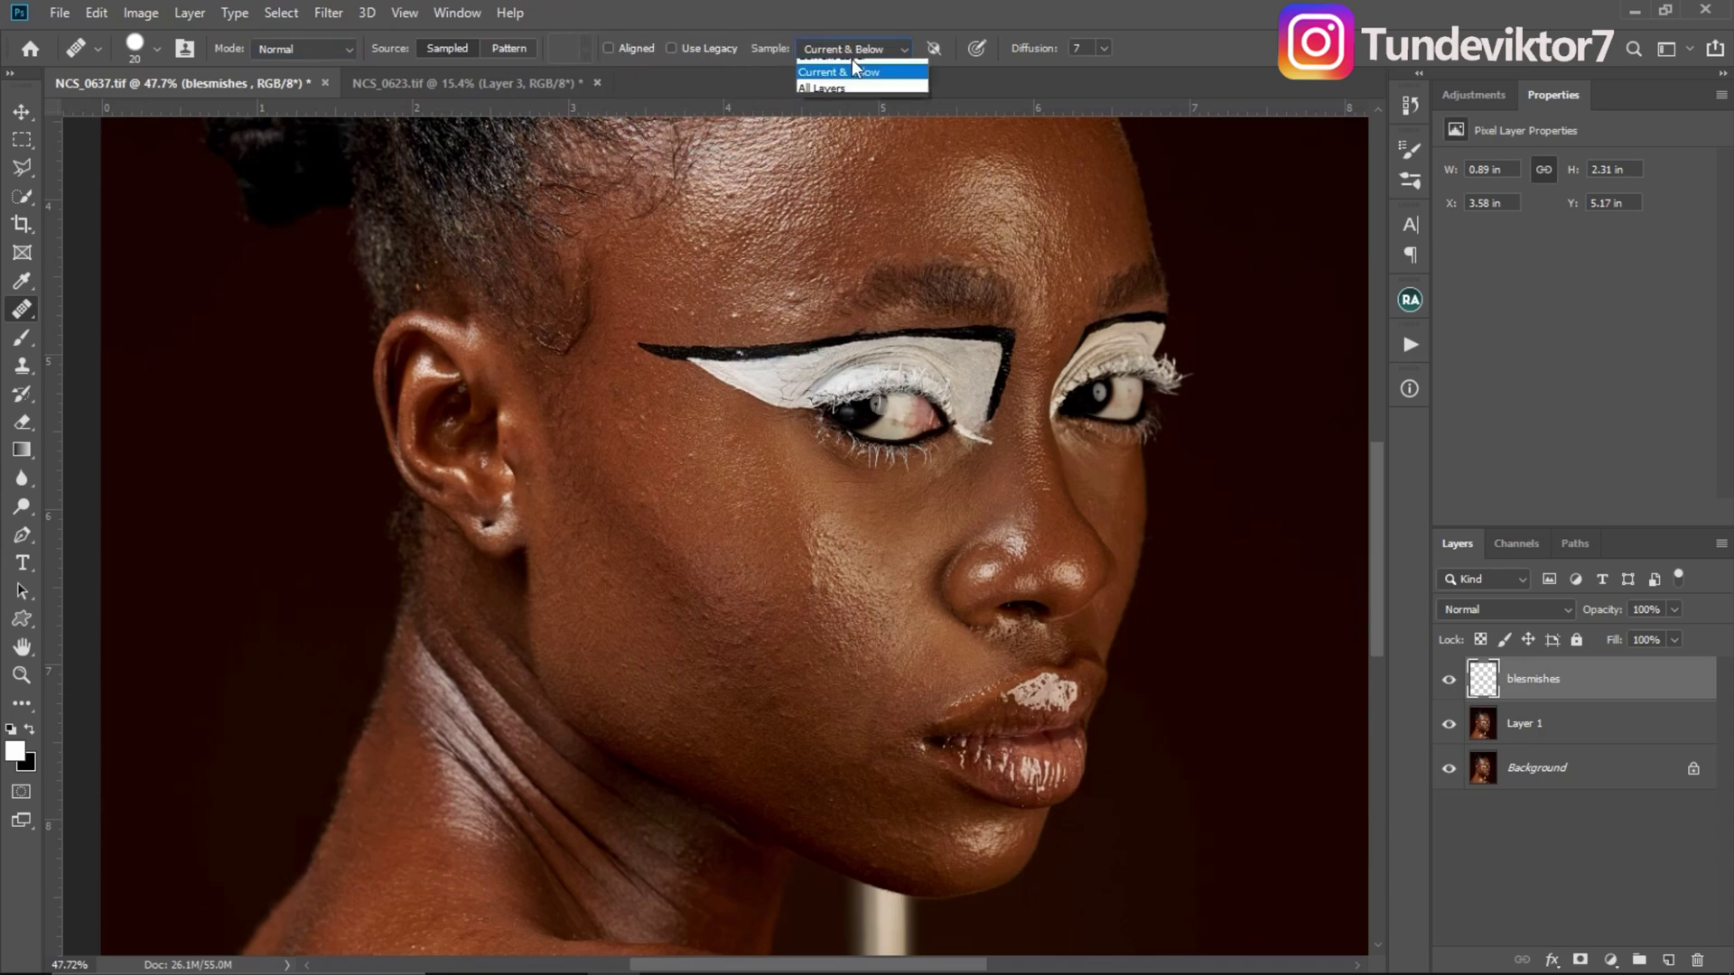
left_click(853, 57)
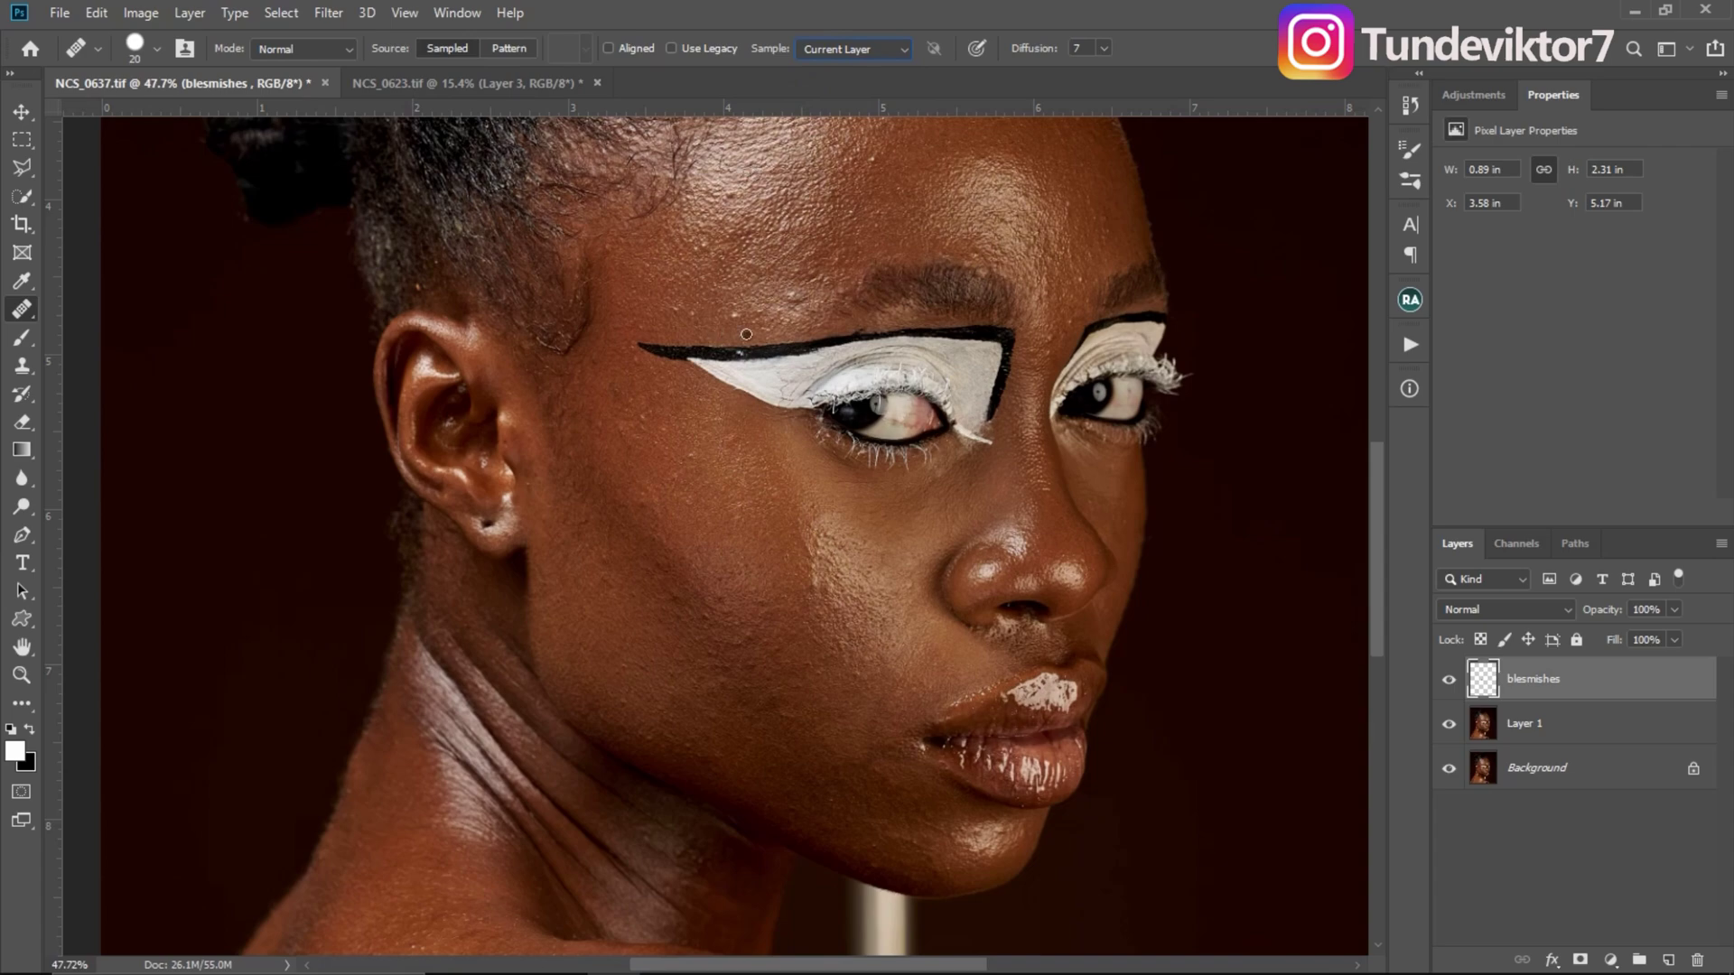
left_click(853, 52)
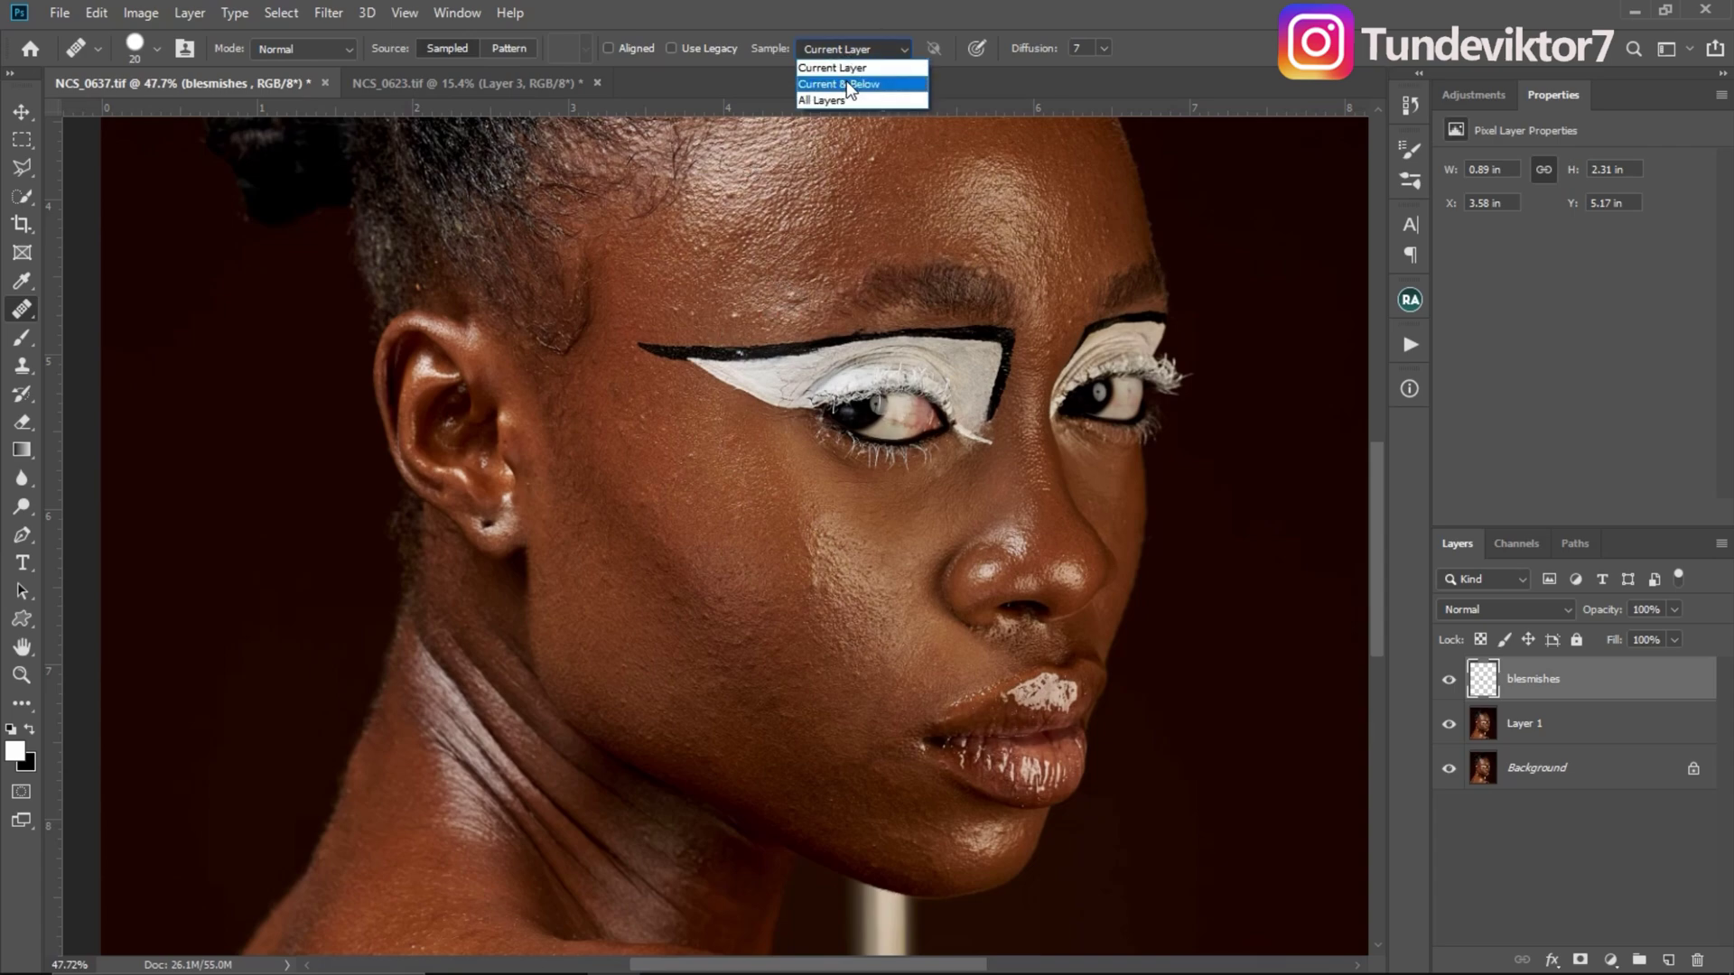
left_click(847, 84)
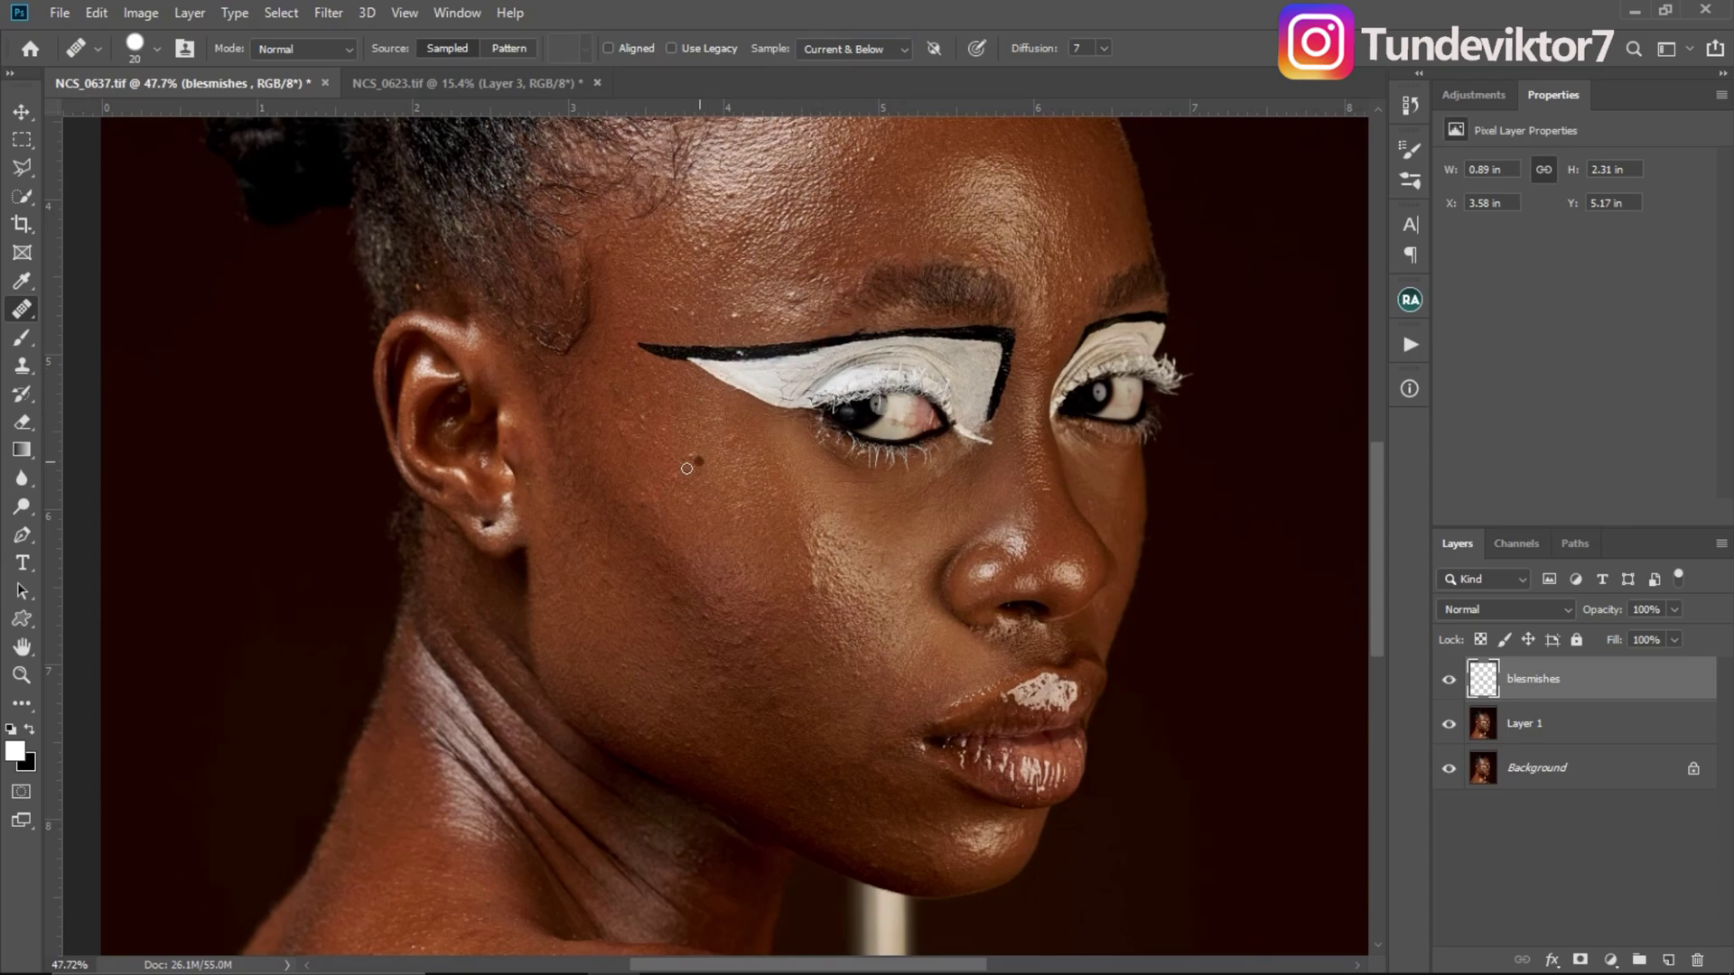
Step: Heal the bumps on the upper cheek below the outer tip of the eye makeup using nearby sampled skin
key("ctrl+space")
left_click_drag(707, 479, 767, 518)
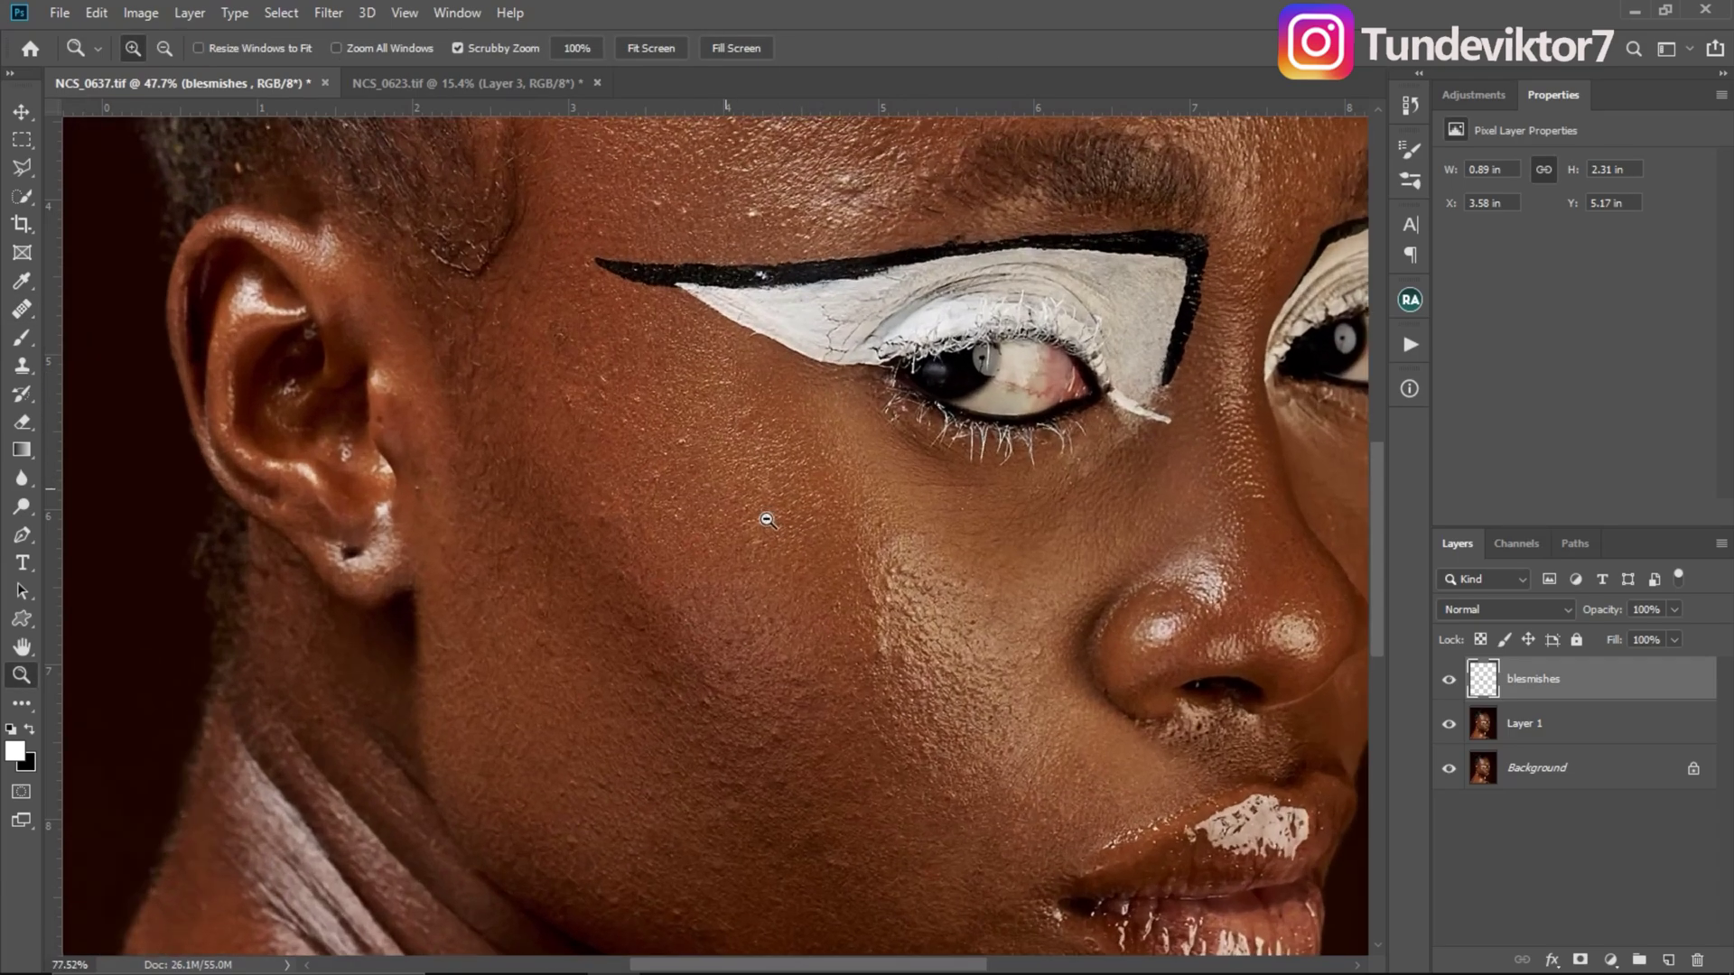
left_click(708, 424)
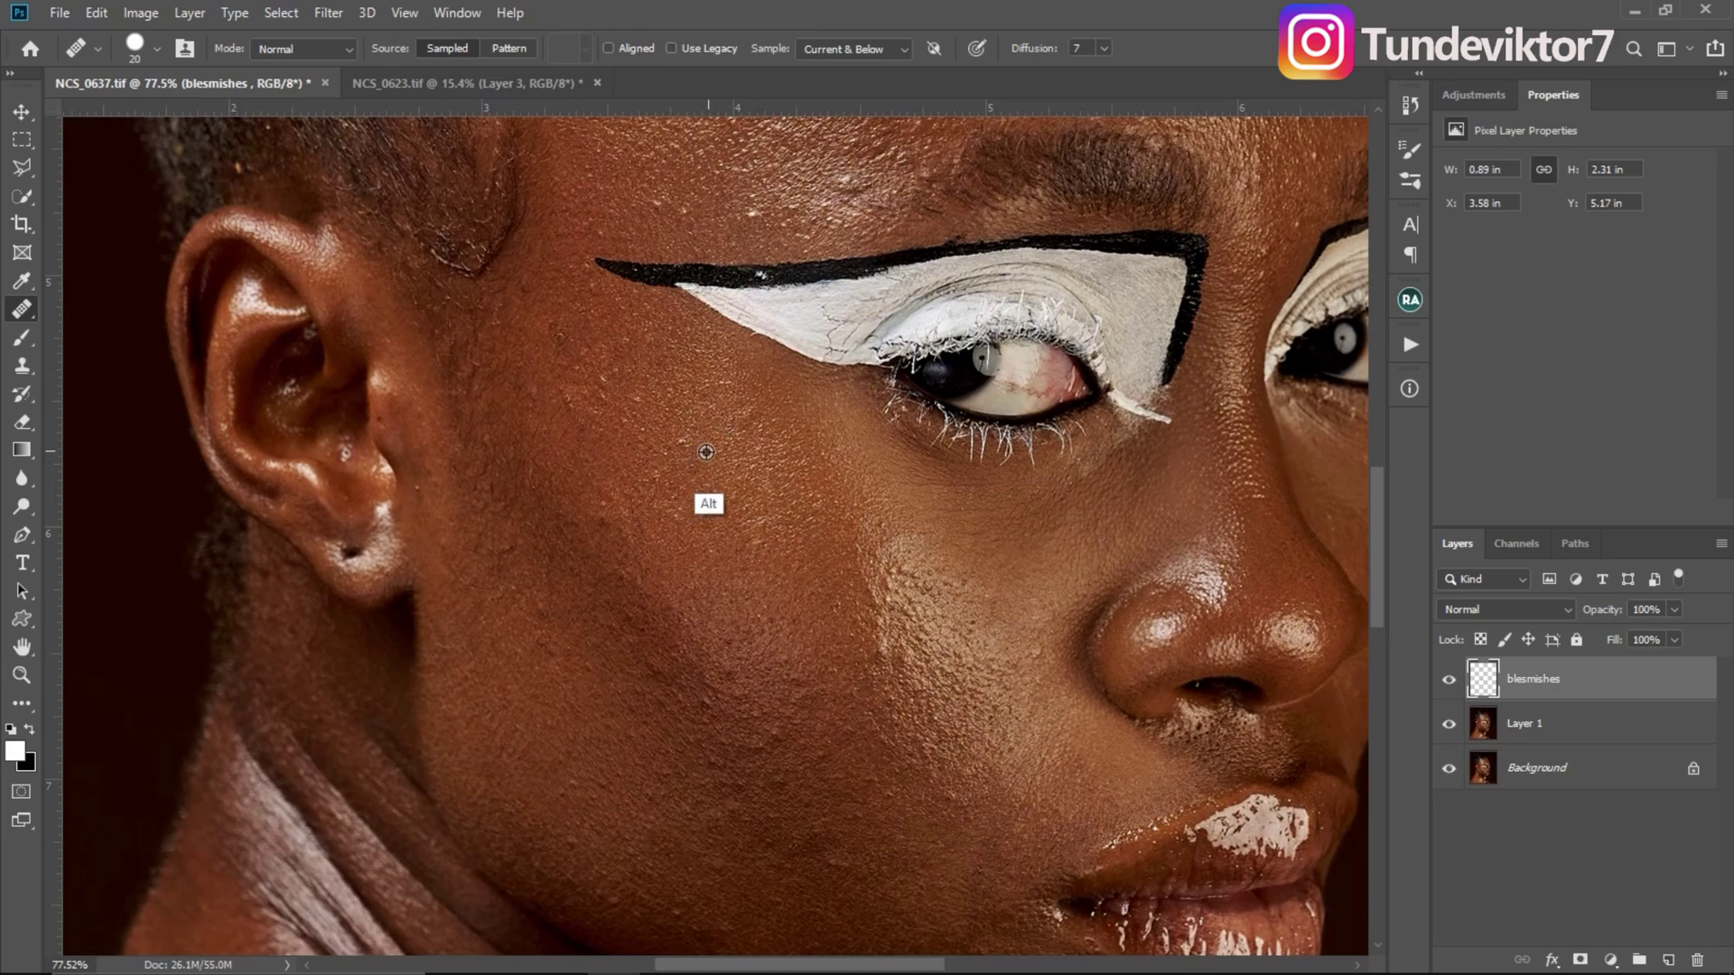
left_click(700, 448, "alt")
scroll(714, 447, "down", 3)
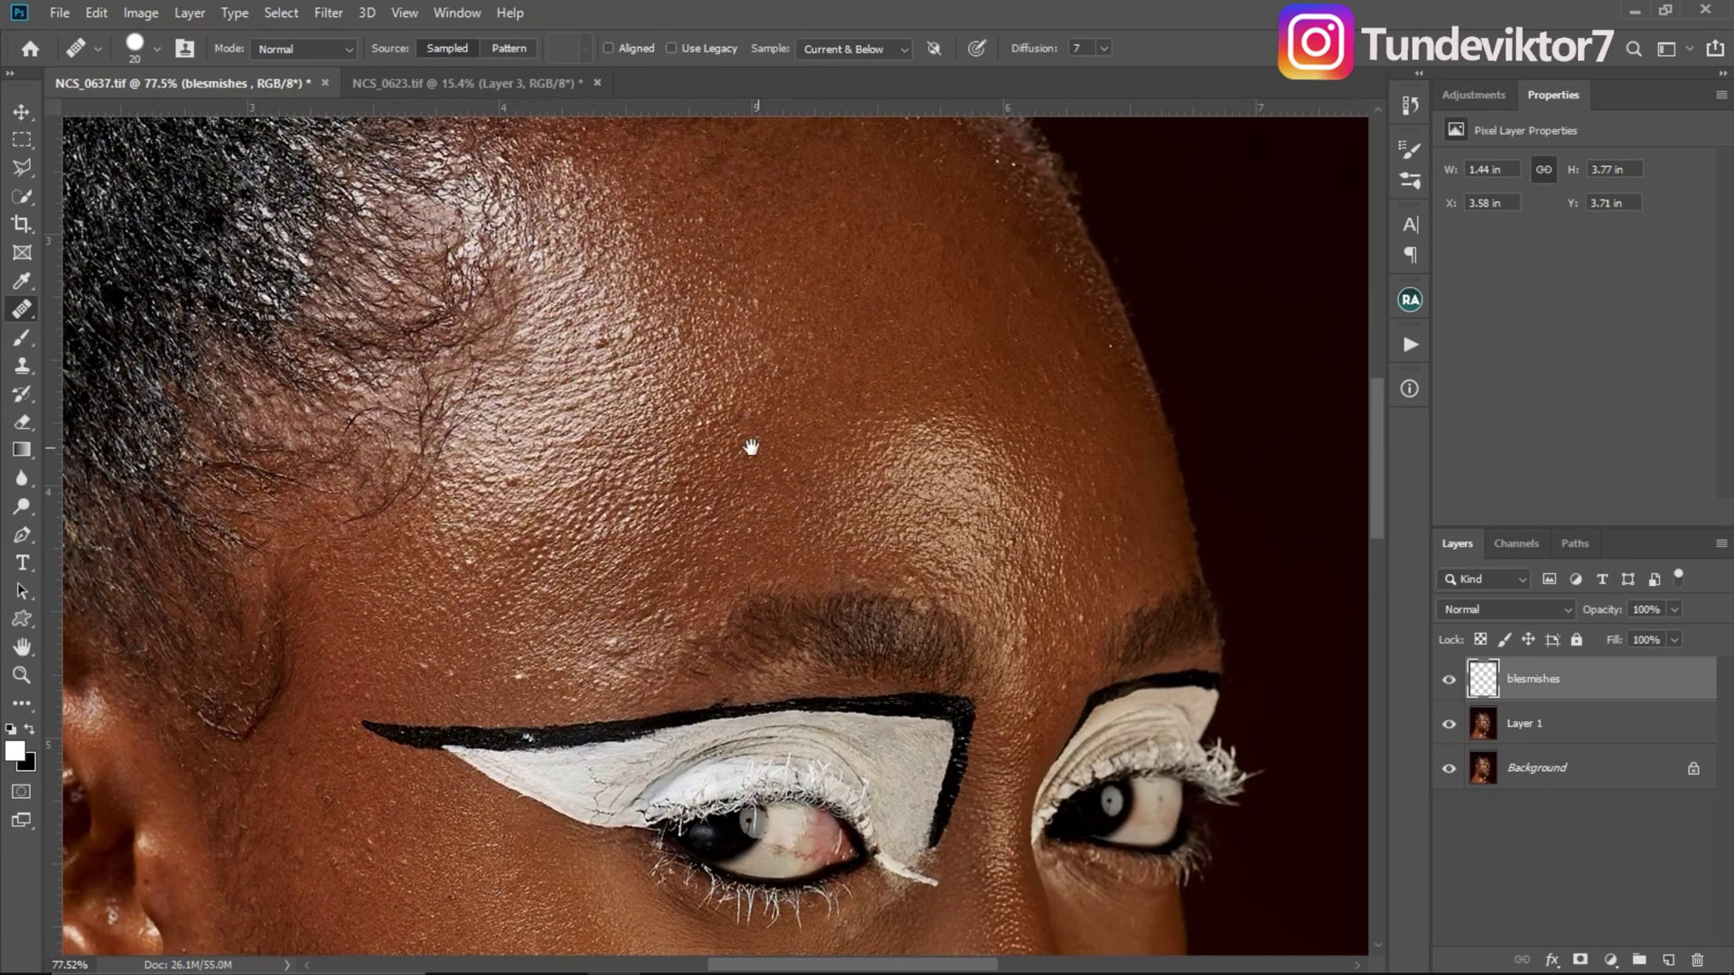
Step: Heal the small blemishes on the forehead near the hairline with skin sampled beside them
left_click_drag(751, 446, 836, 361)
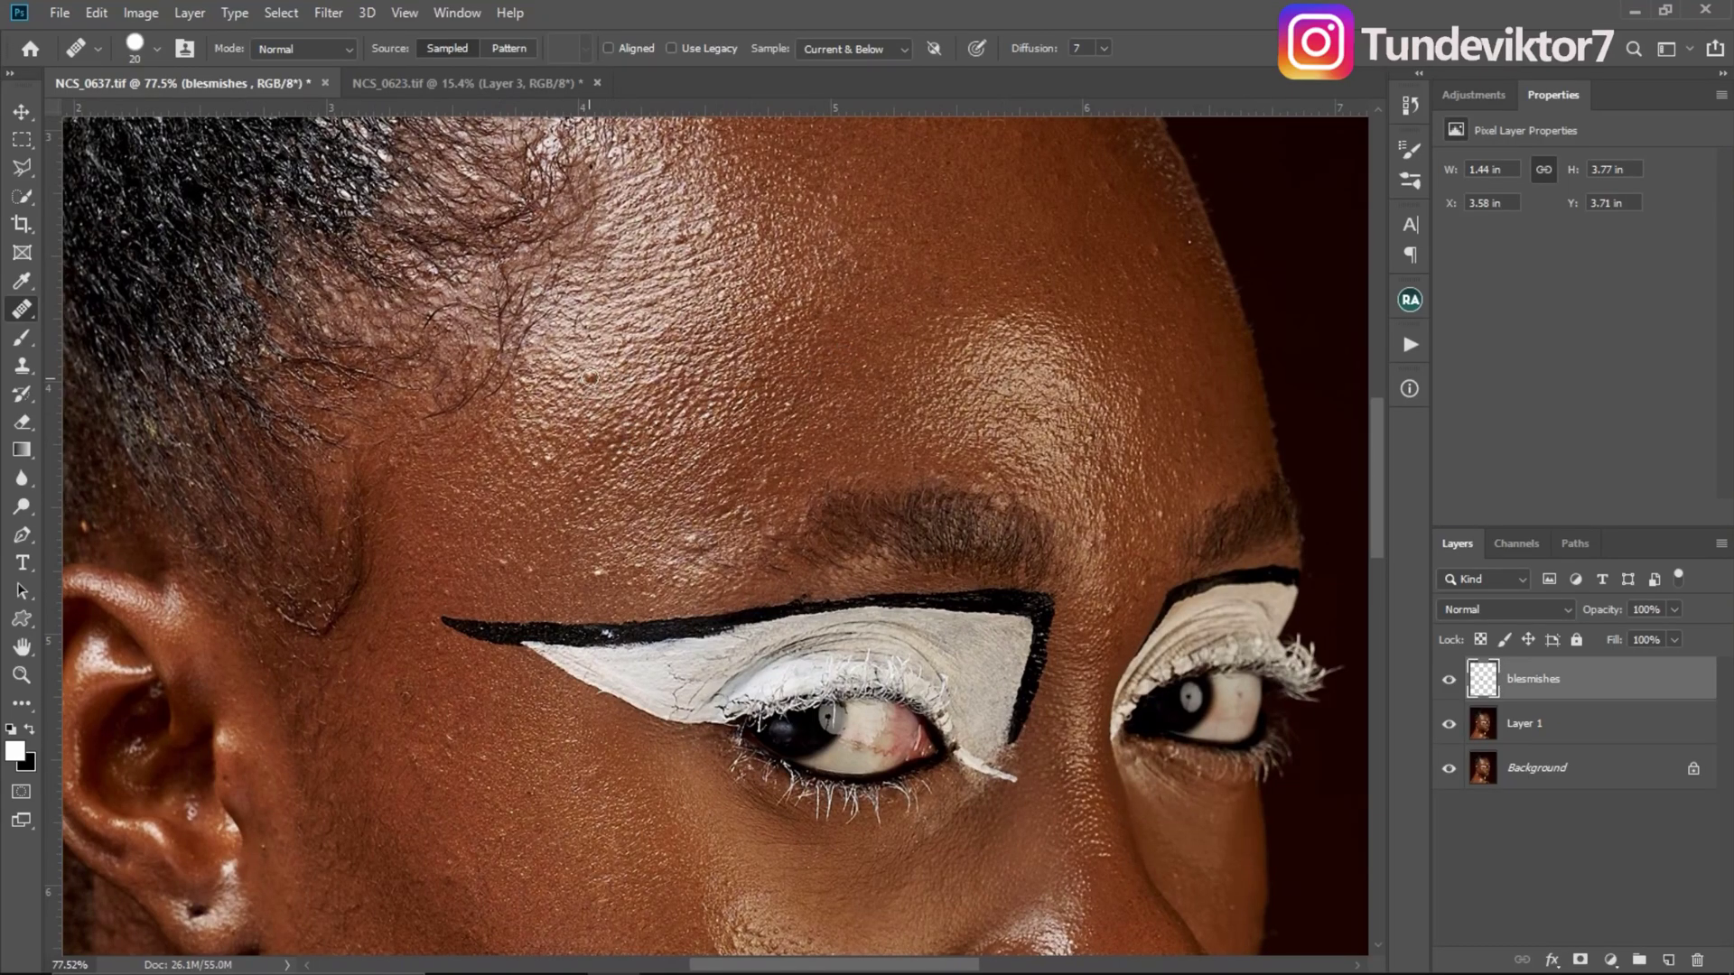
left_click_drag(689, 340, 671, 441)
left_click(649, 388, "alt")
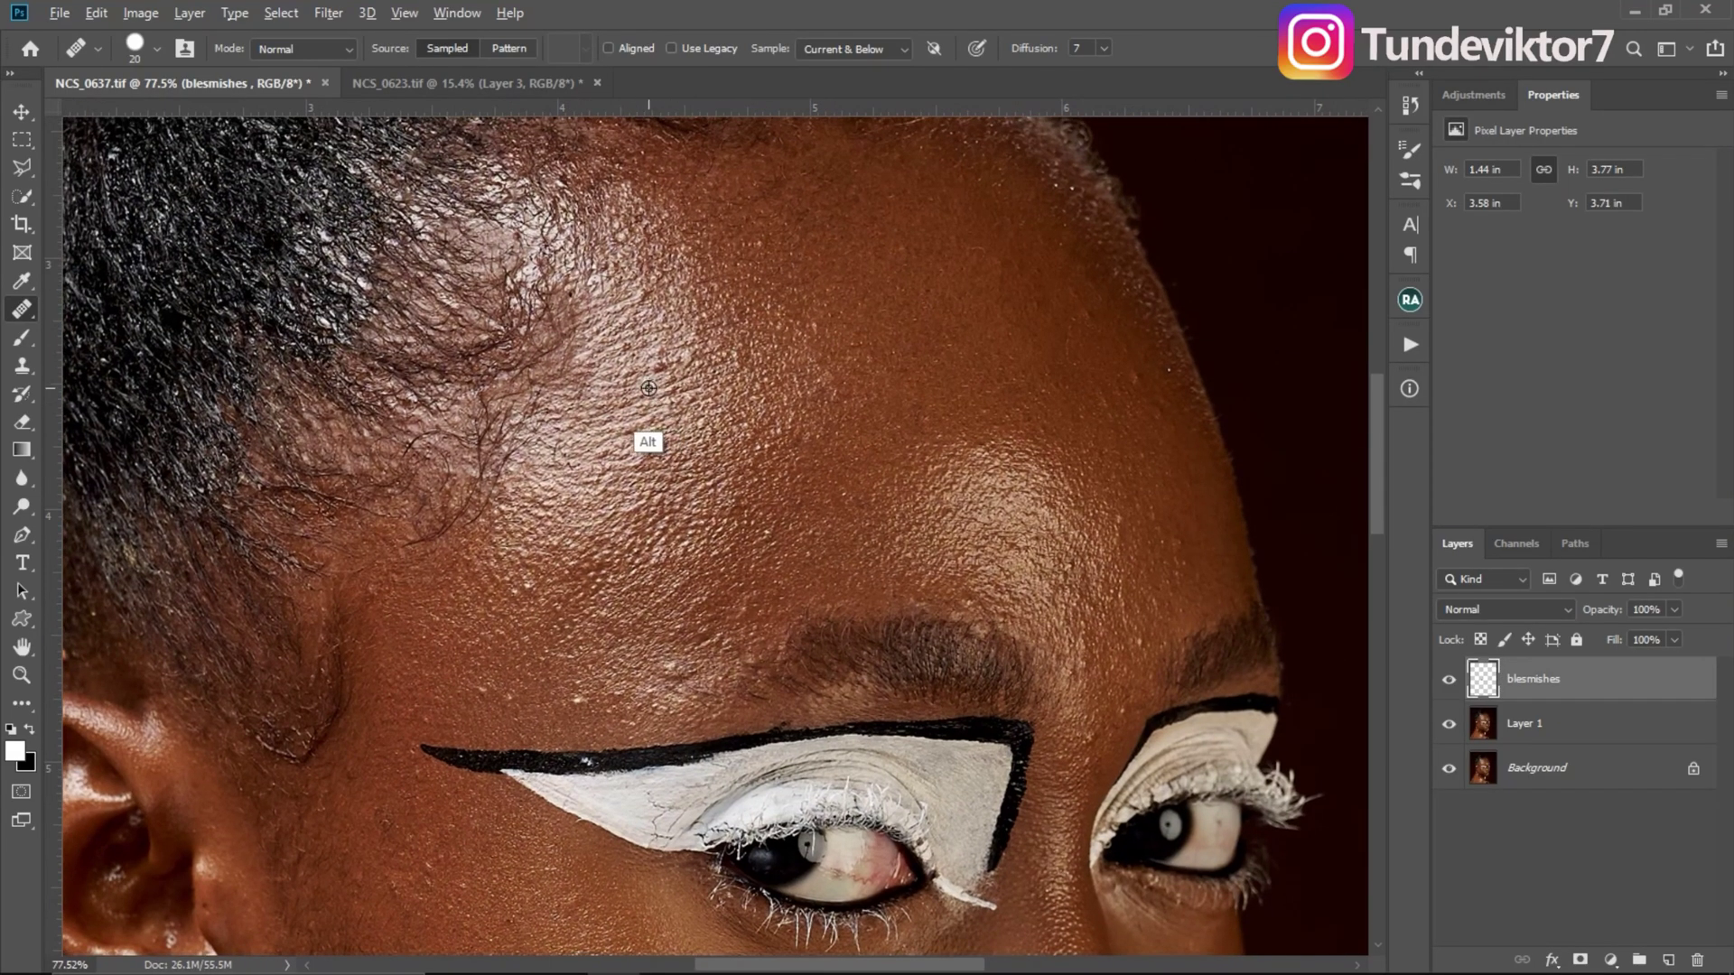
left_click(658, 383)
Step: Review the healed skin across the whole portrait
key("z")
left_click_drag(858, 614, 799, 695)
left_click_drag(799, 695, 826, 469)
scroll(825, 512, "down", 3)
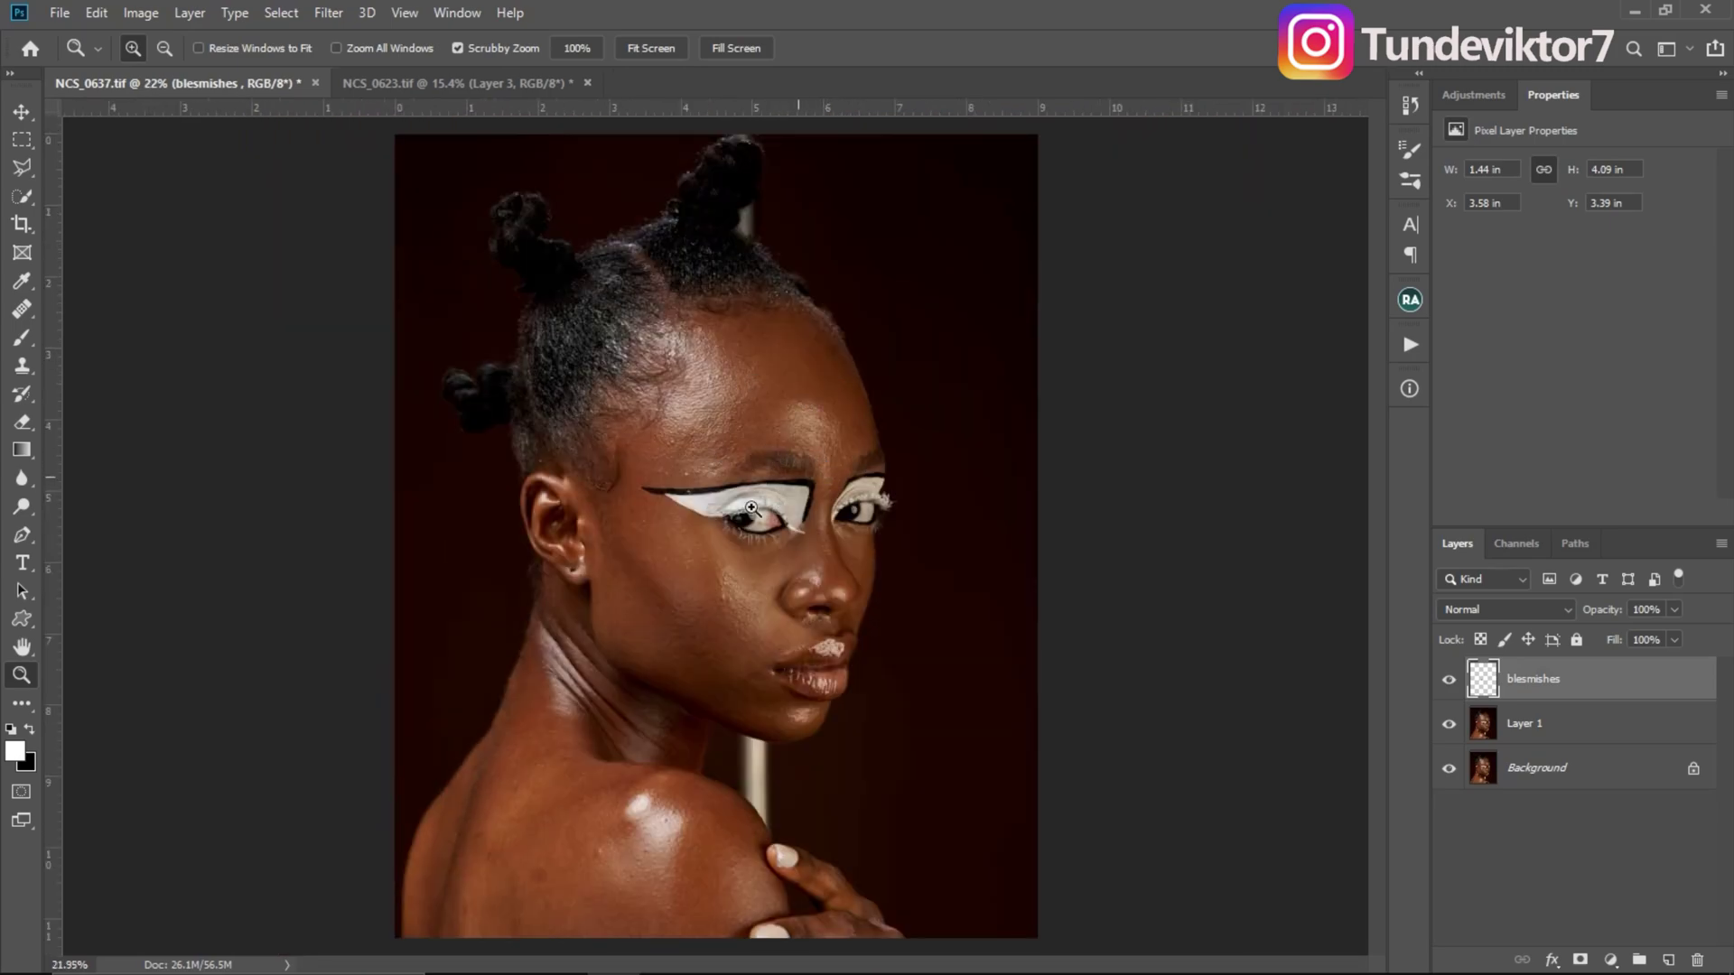
scroll(782, 470, "up", 2)
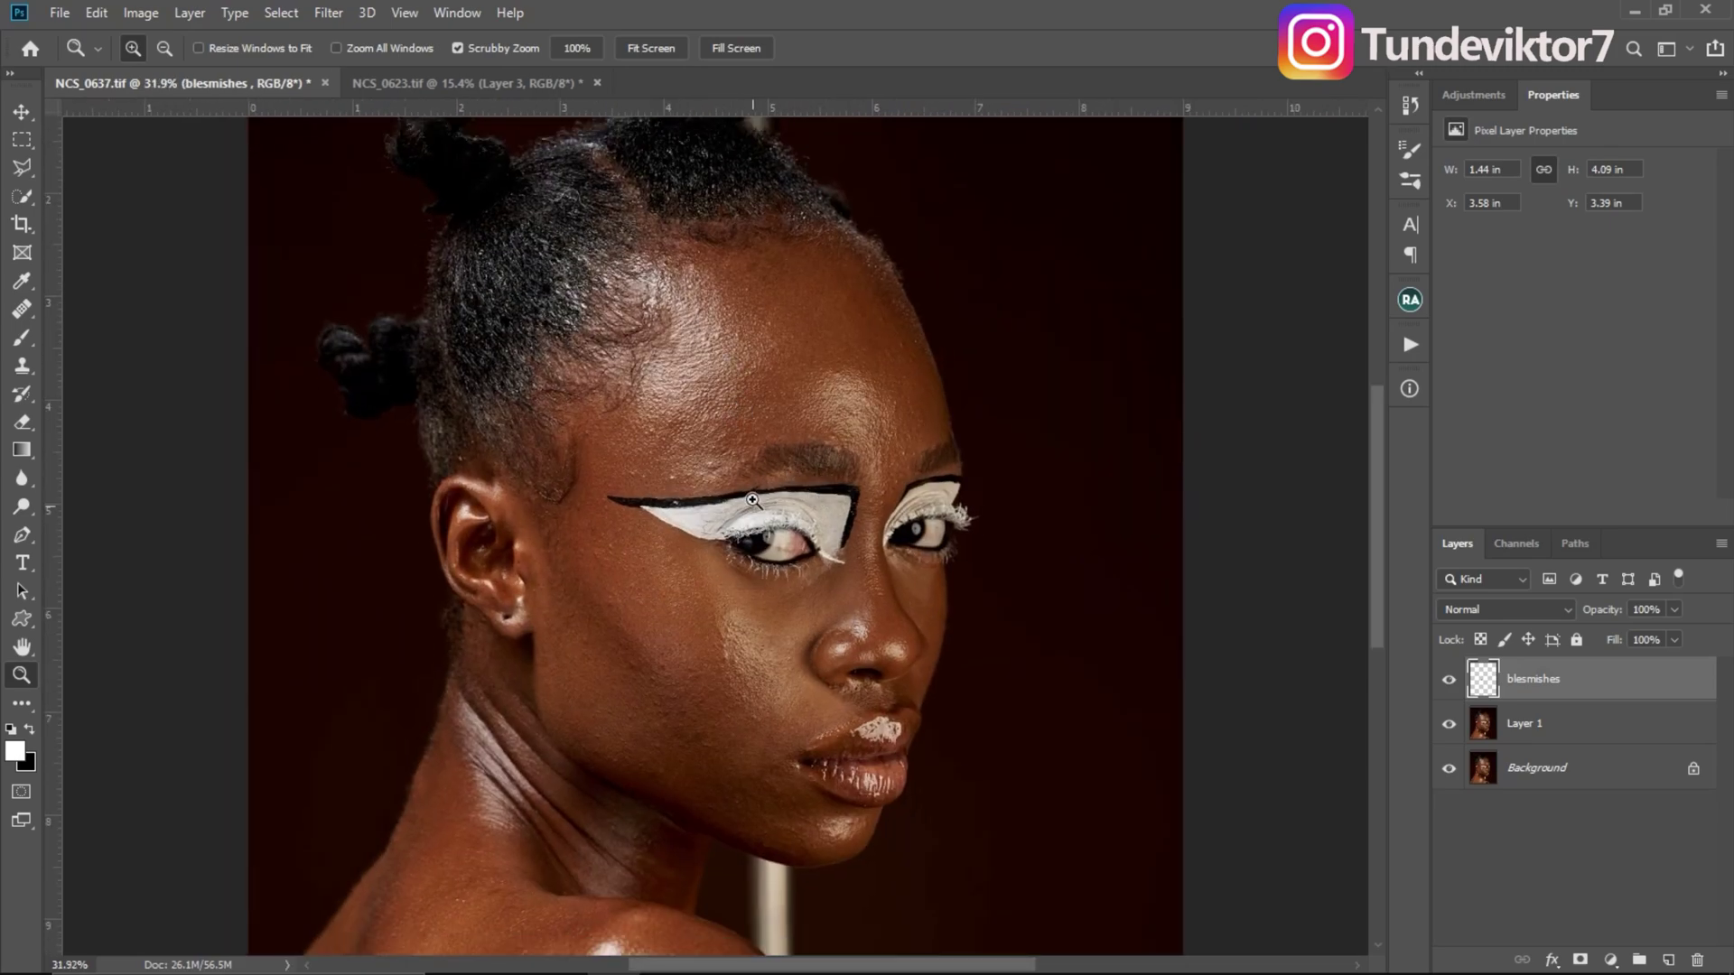